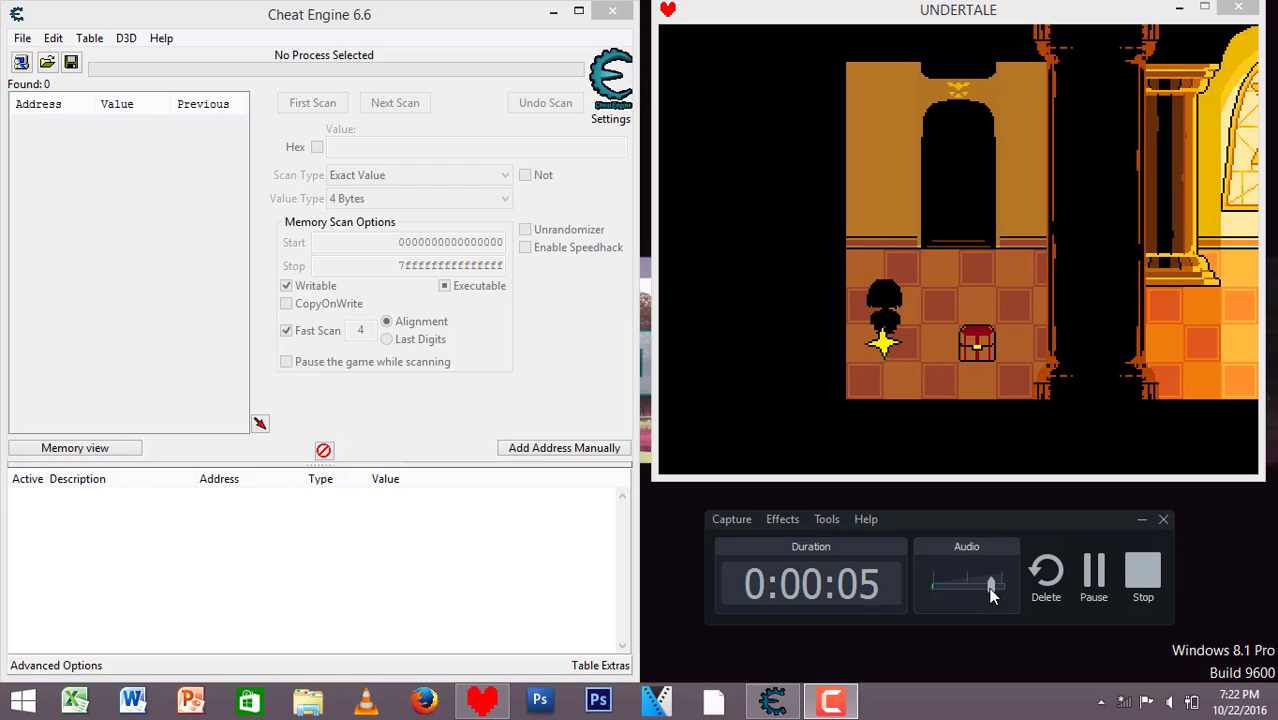
drag(990, 588, 1026, 592)
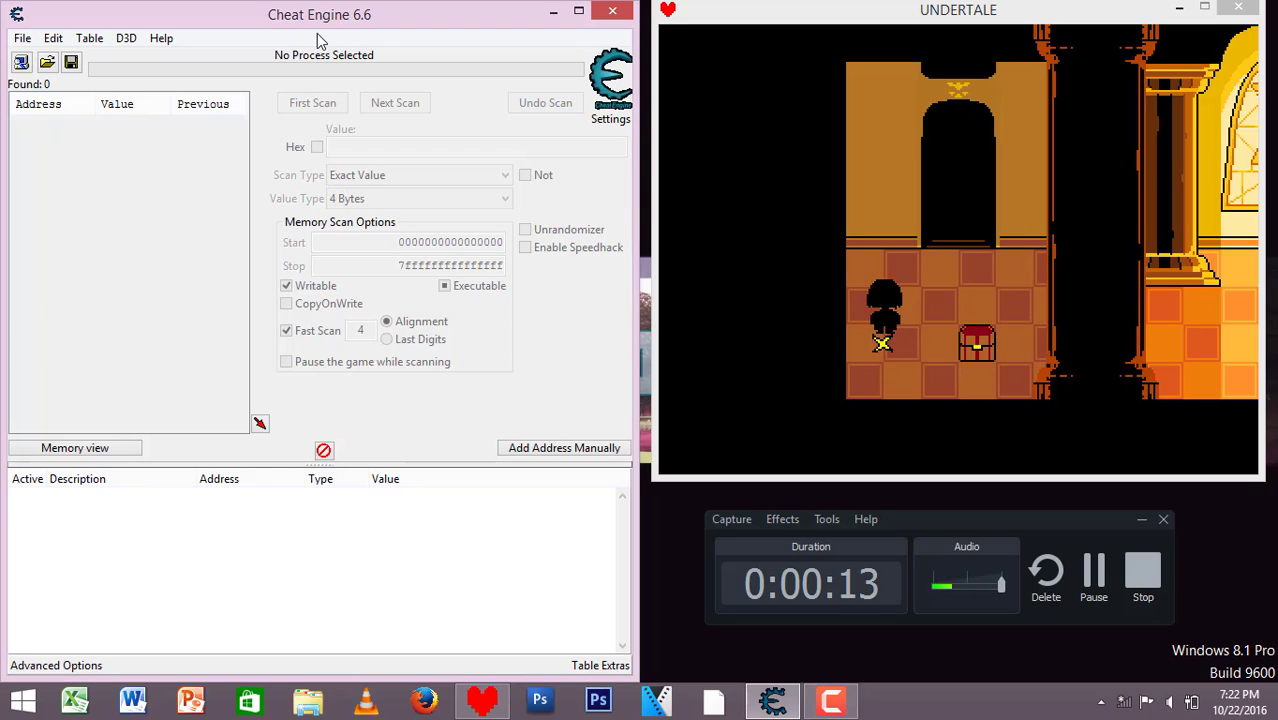
Switch to the UNDERTALE window and walk the character along the golden corridor up to the waiting figure
drag(963, 9, 936, 7)
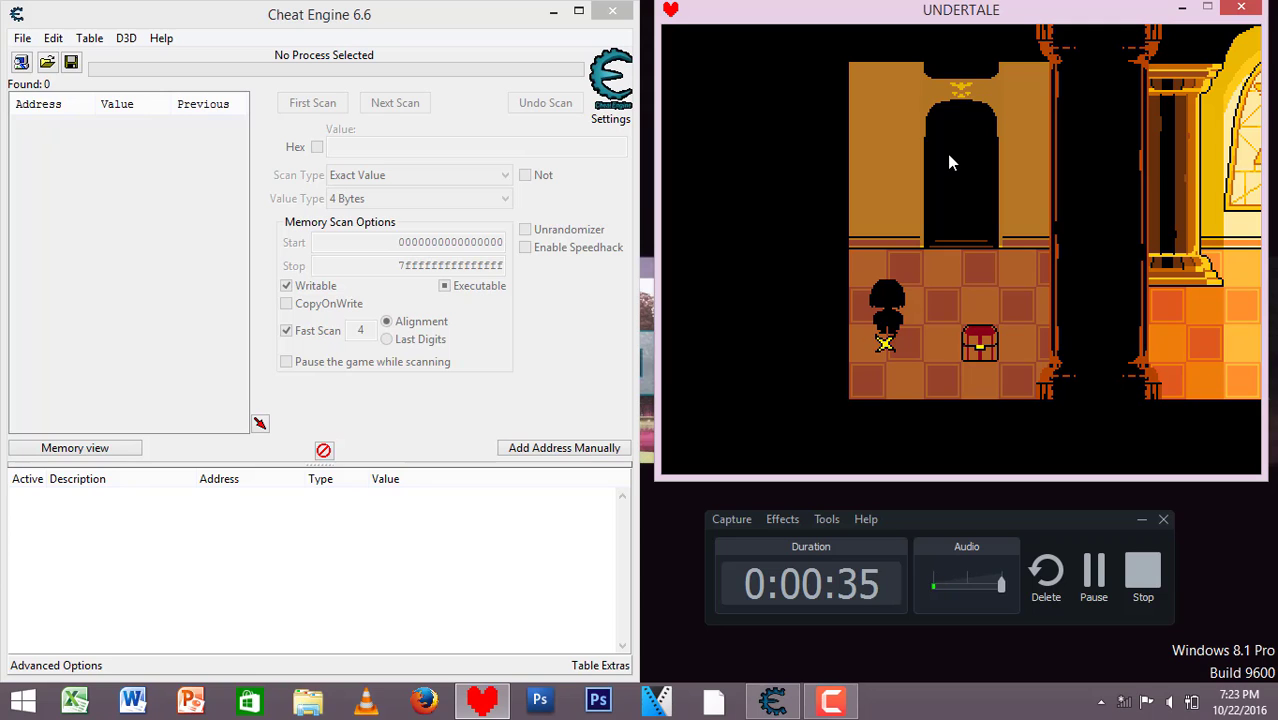
key(Right)
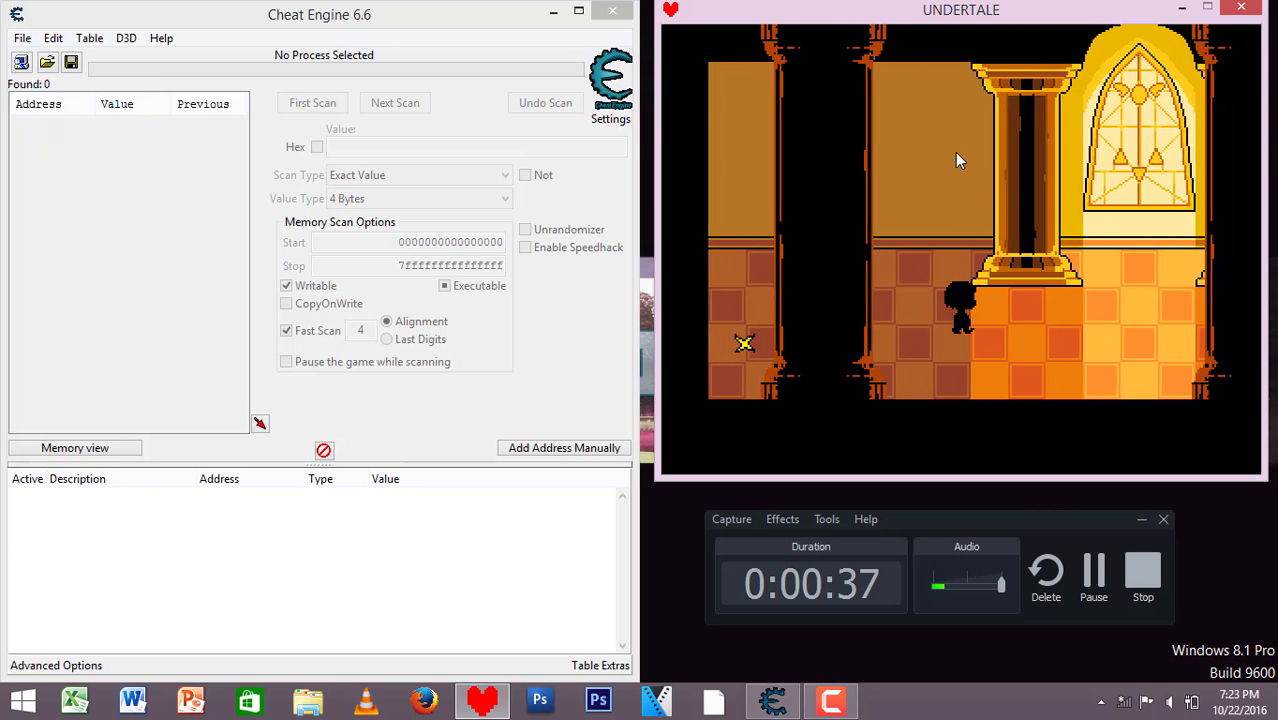
key(Right)
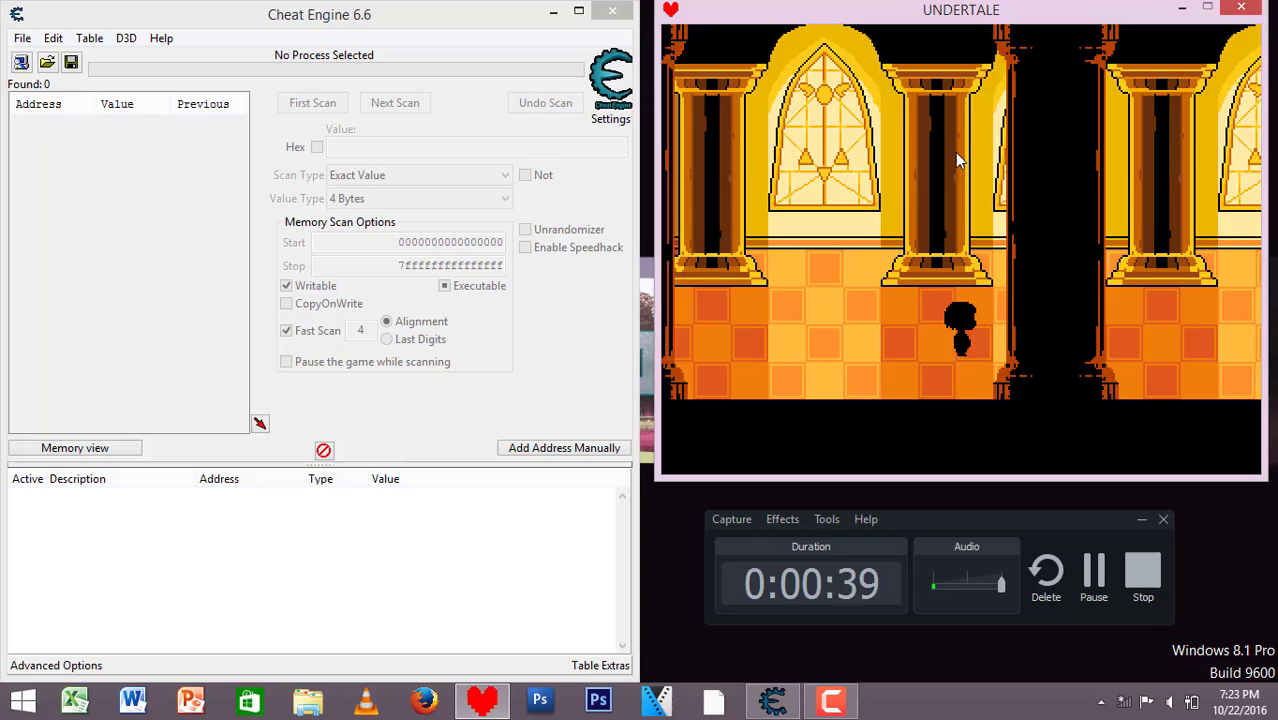
key(Right)
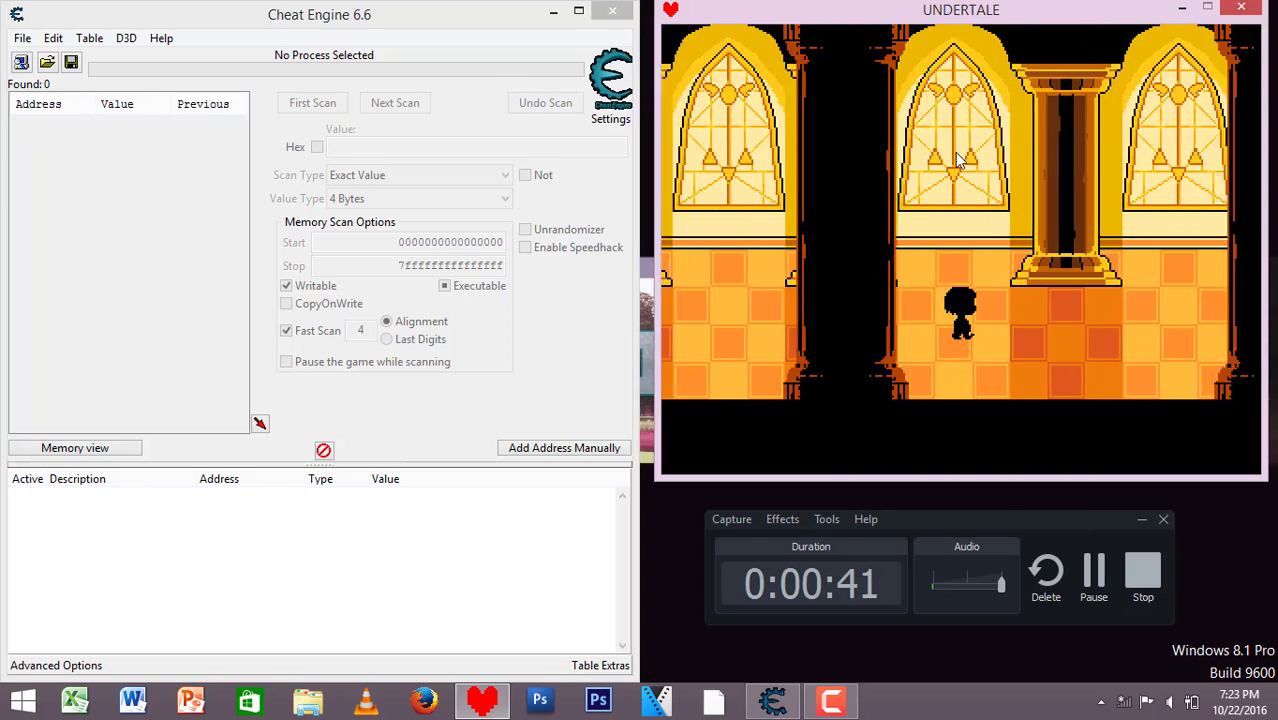
key(Right)
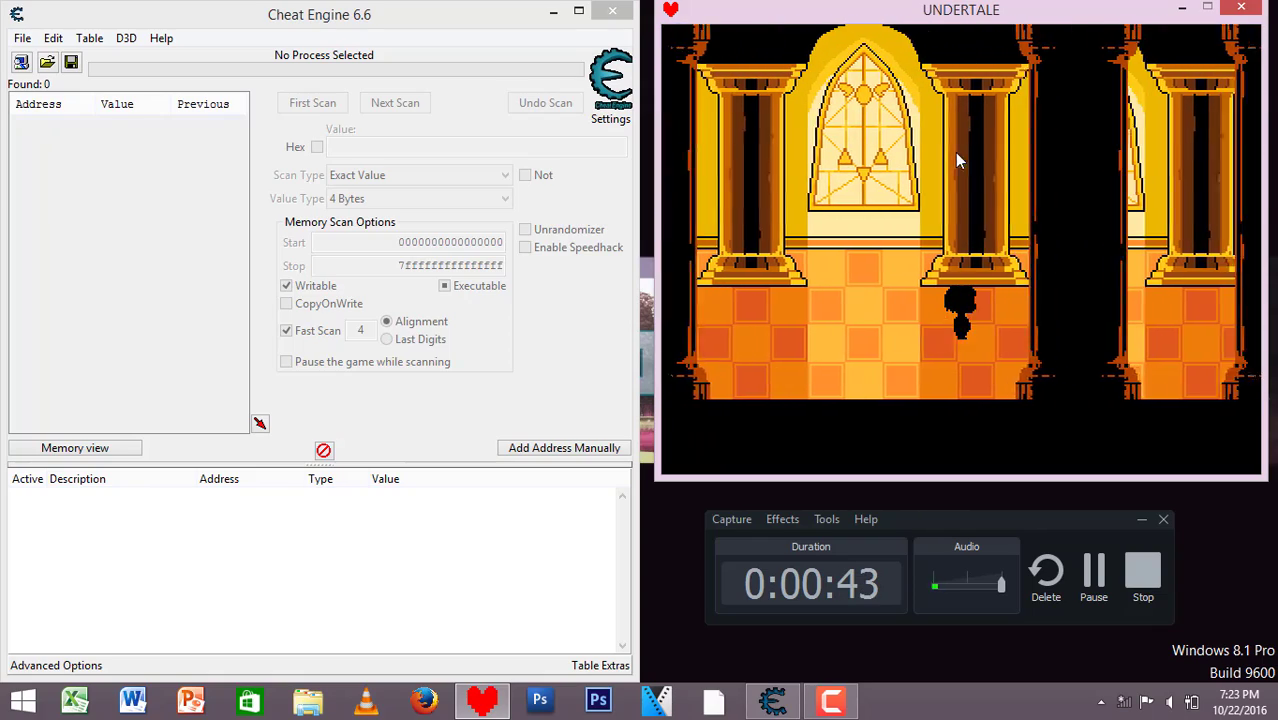
key(Right)
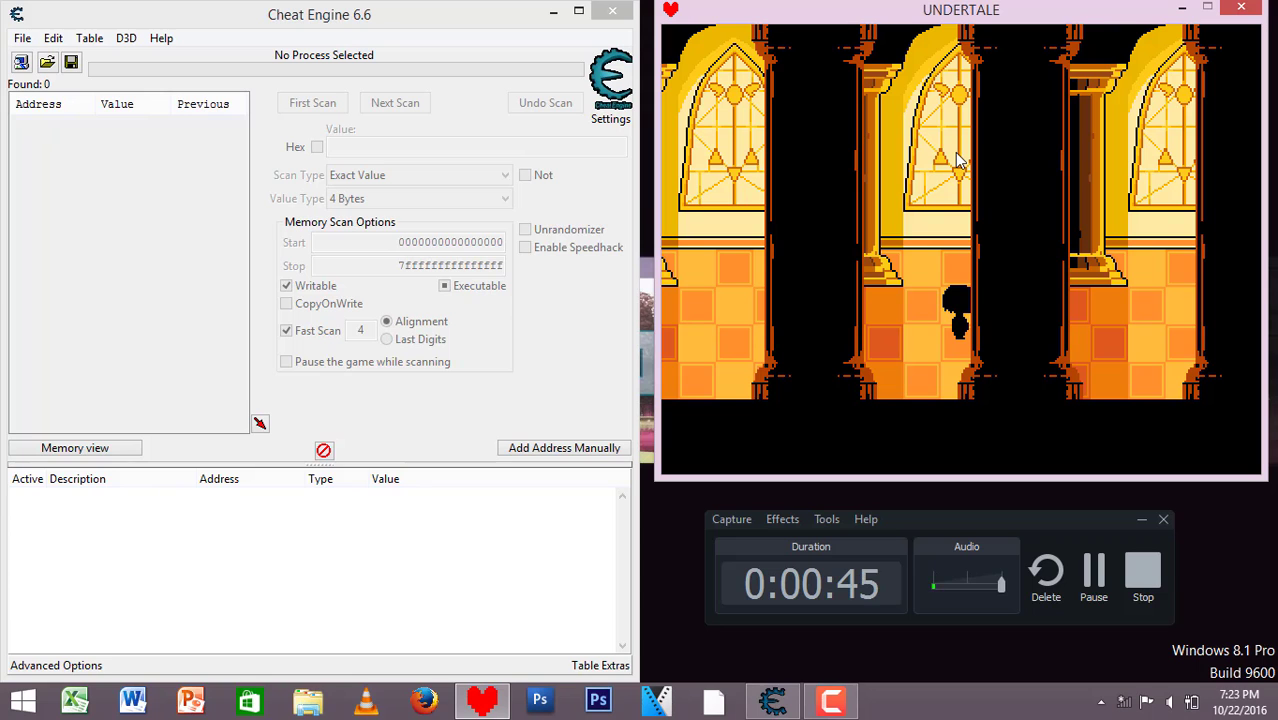
key(Right)
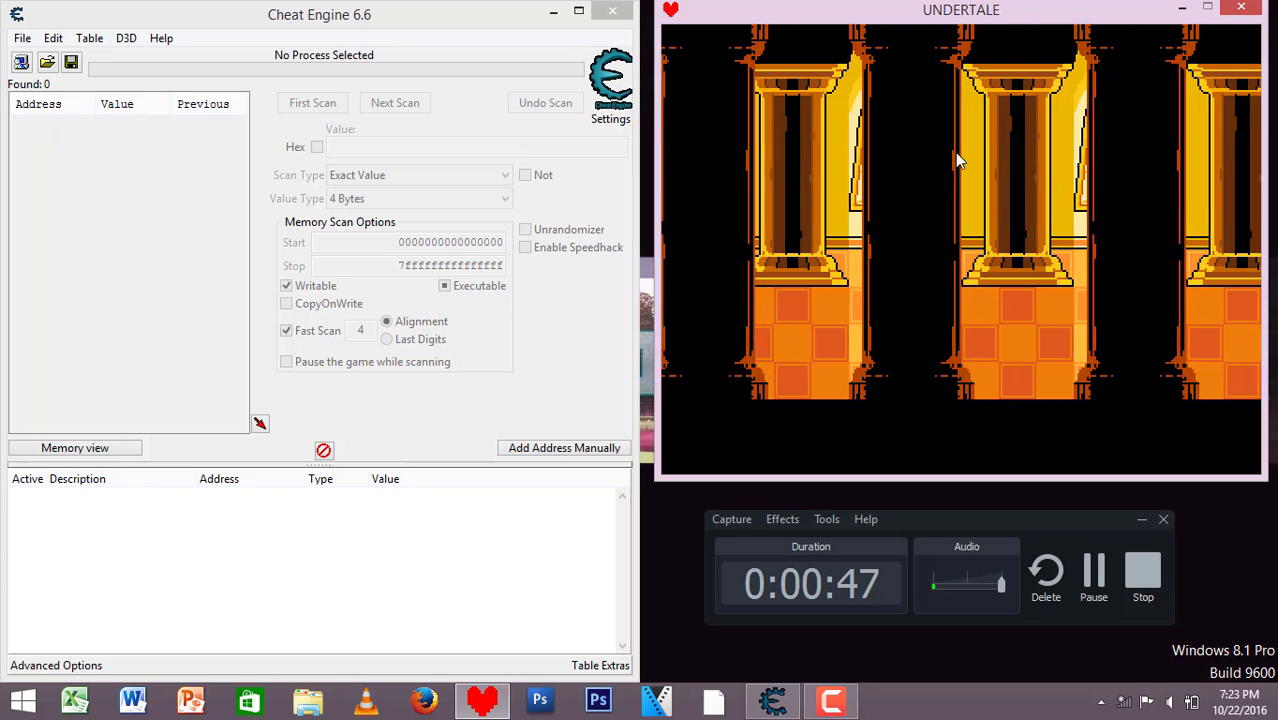
key(Right)
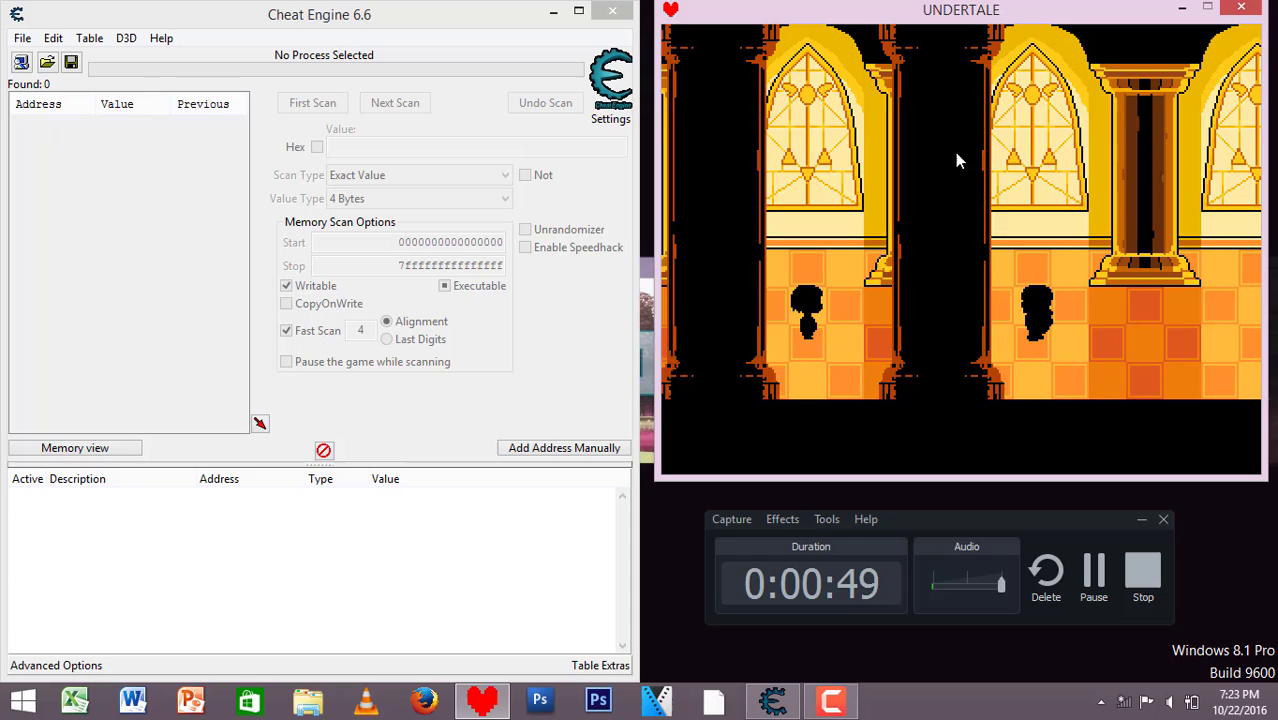
key(Right)
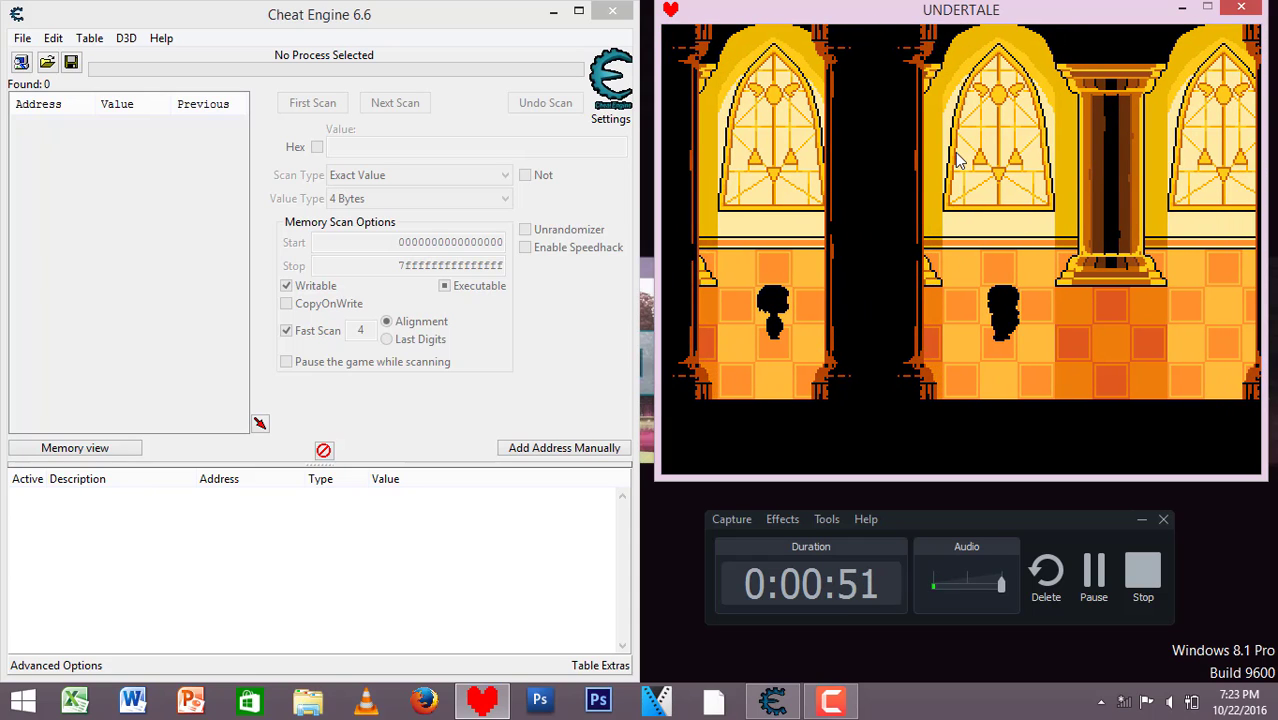
Advance through Sans's corridor dialogue to enter the battle with him
key(z)
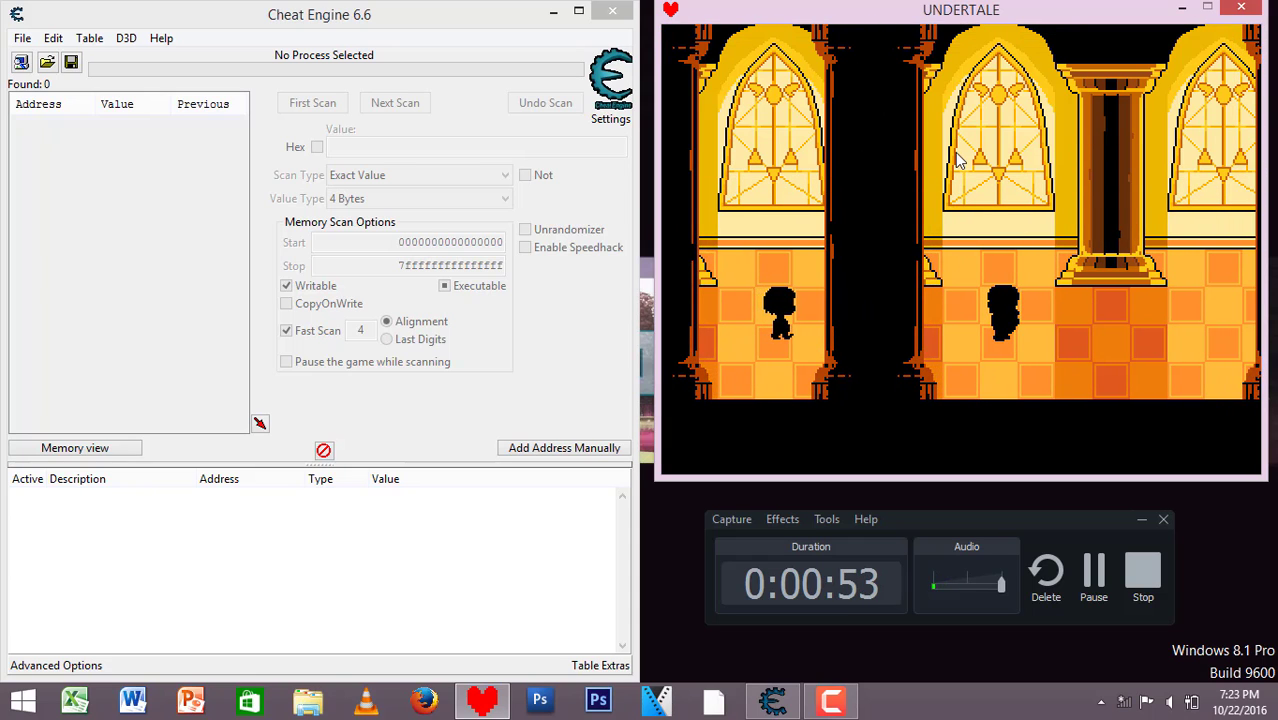
key(z)
key(z)
key(z)
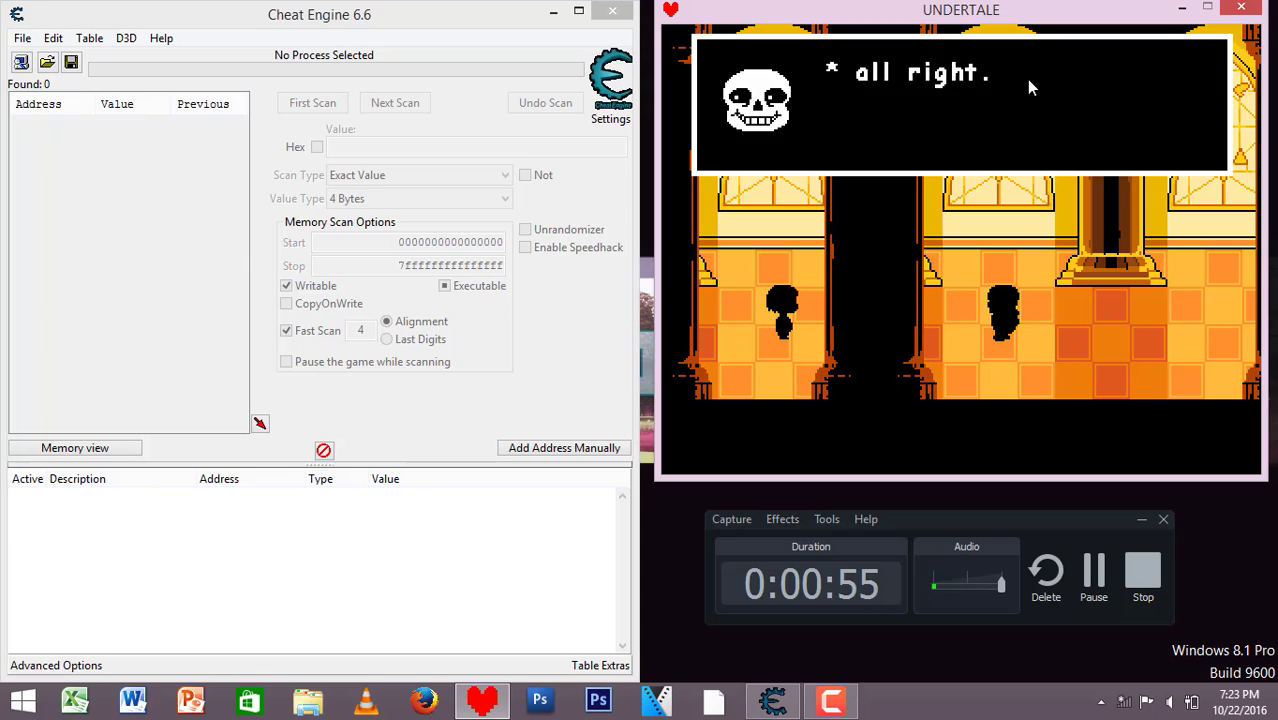
key(z)
key(Right)
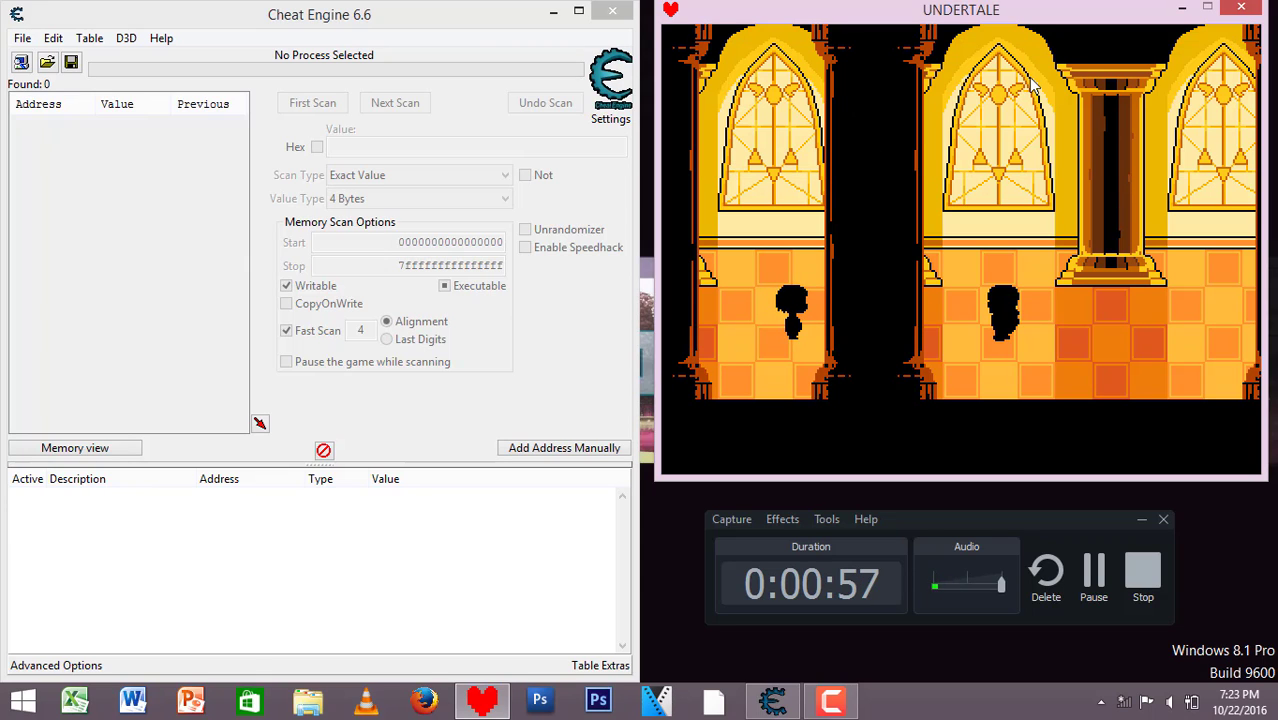
key(z)
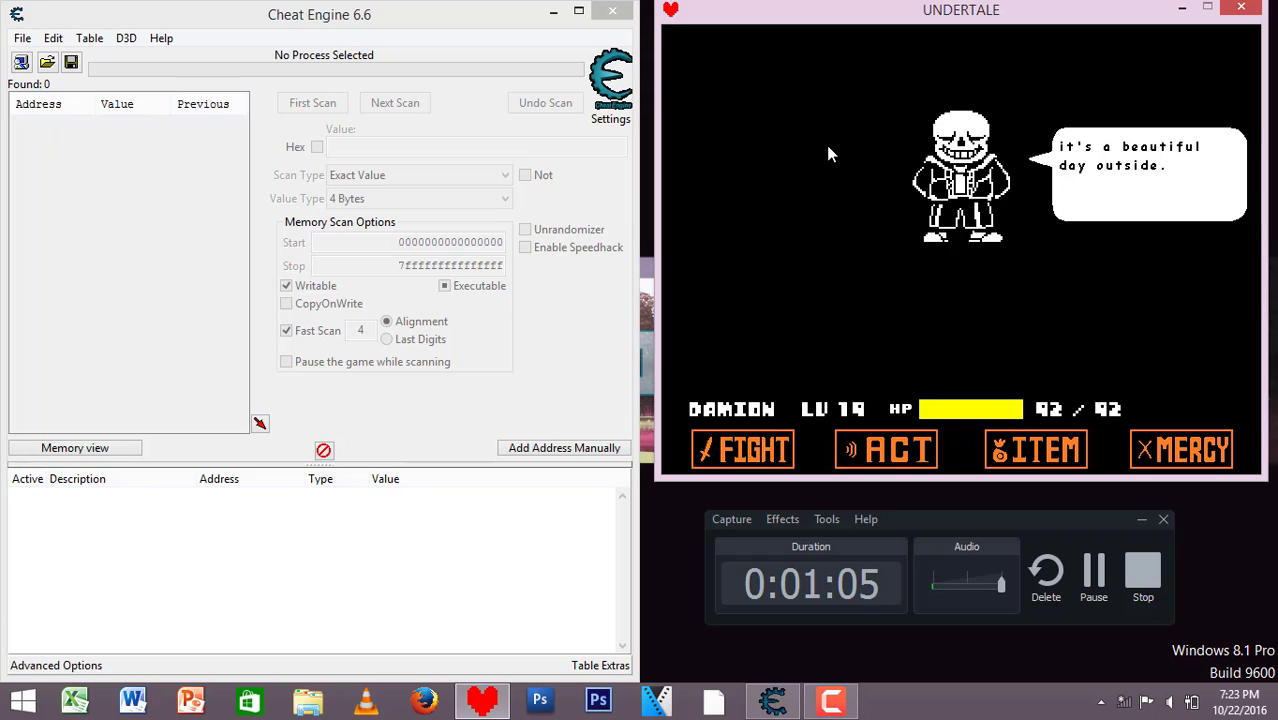
Switch to Cheat Engine and attach it to the UNDERTALE.exe process
click(18, 64)
scroll(360, 295, down, 2)
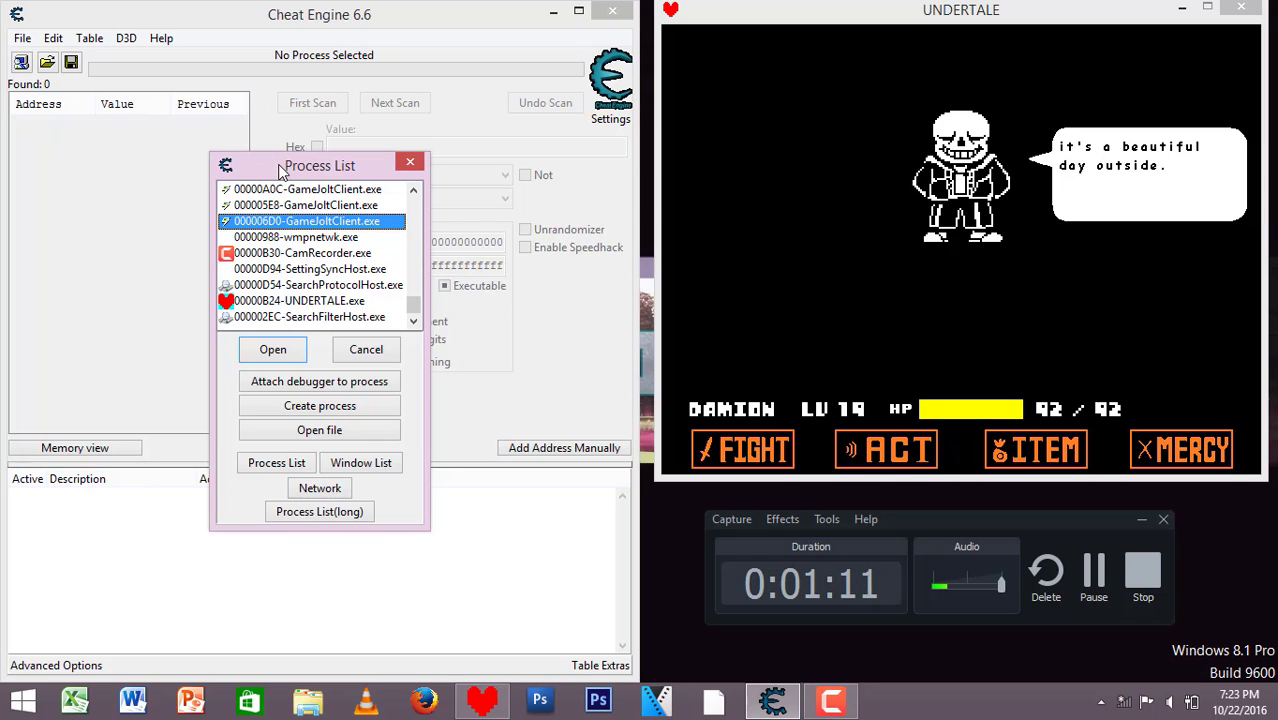
drag(281, 172, 307, 104)
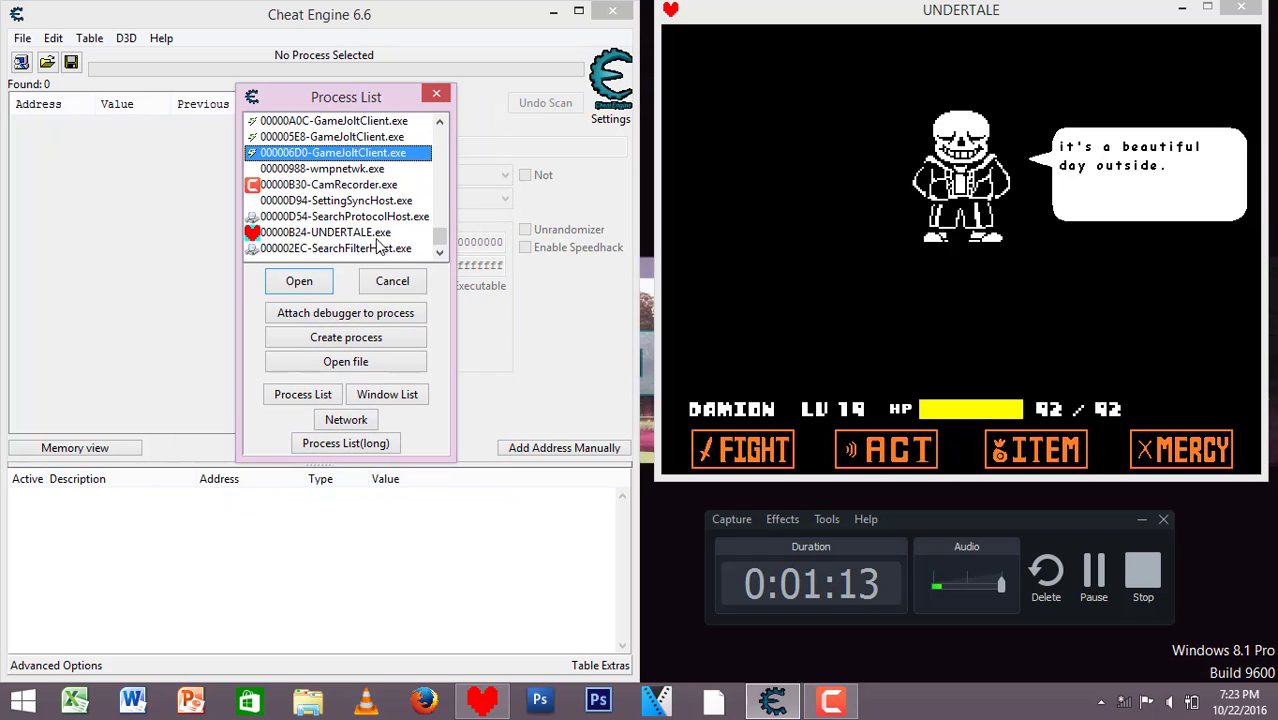
click(376, 238)
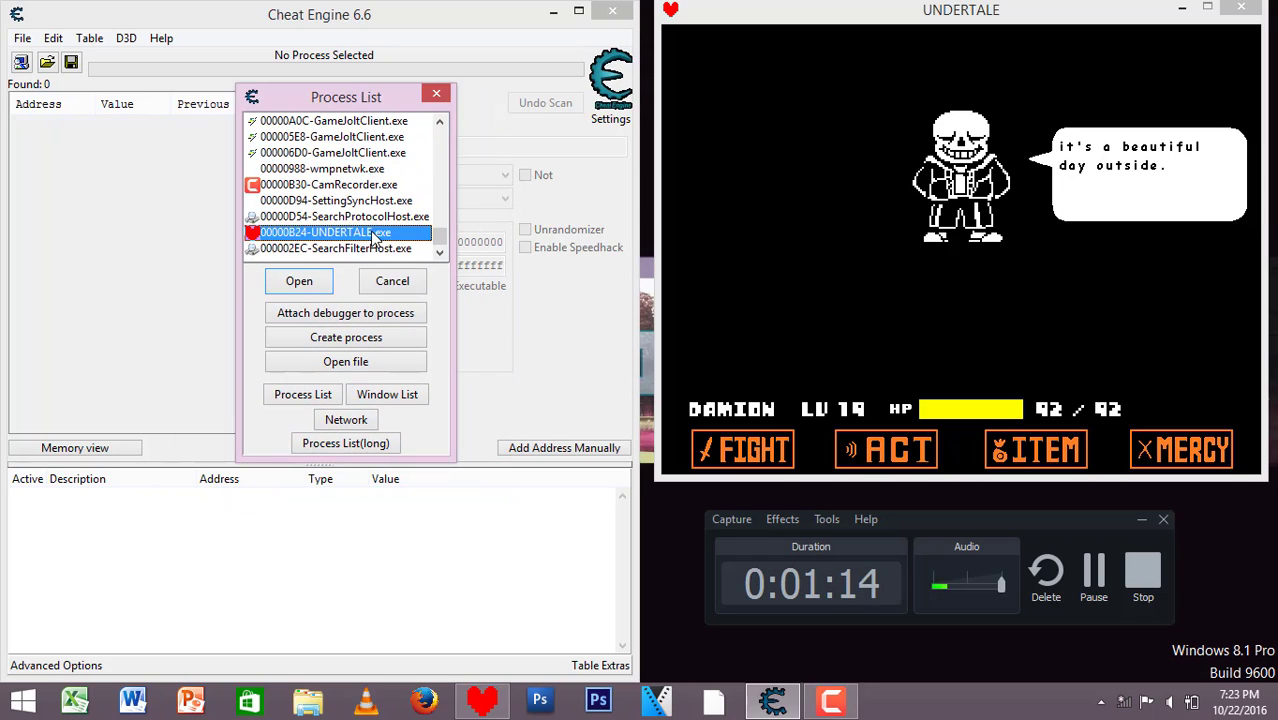
click(300, 282)
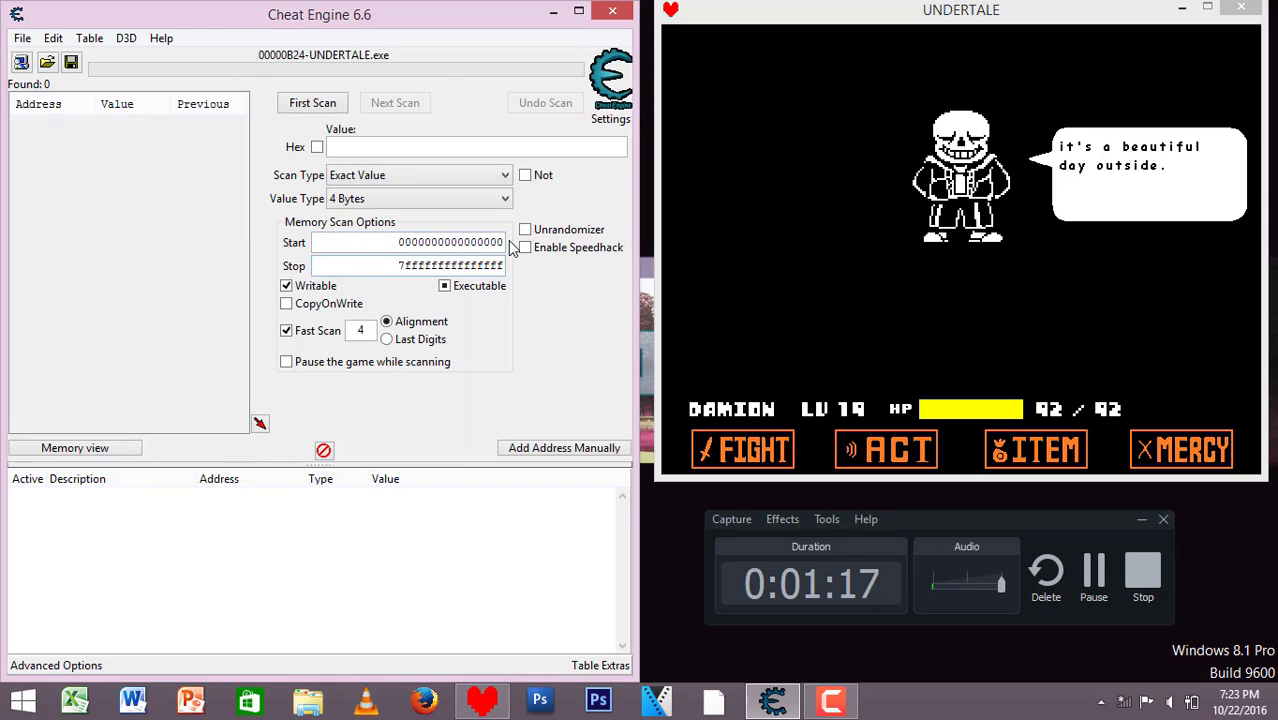
Set the scan's value type to All, leaving hexadecimal entry off
click(408, 199)
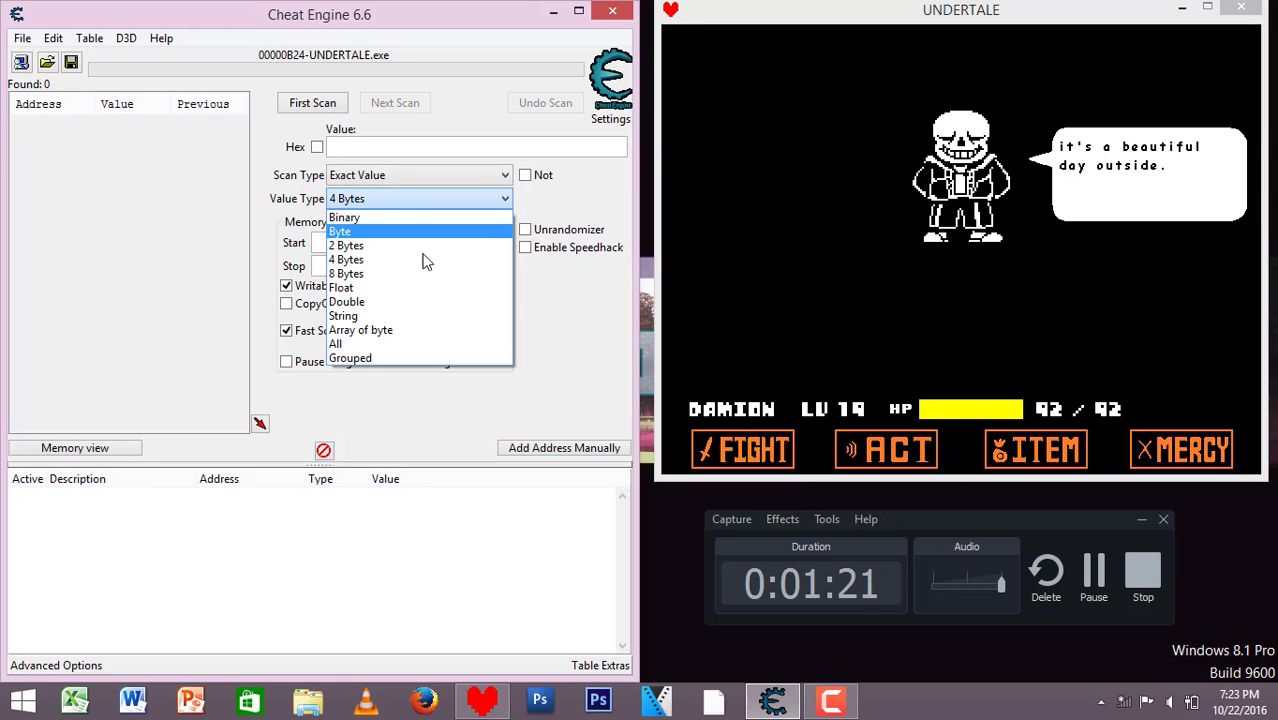
click(401, 340)
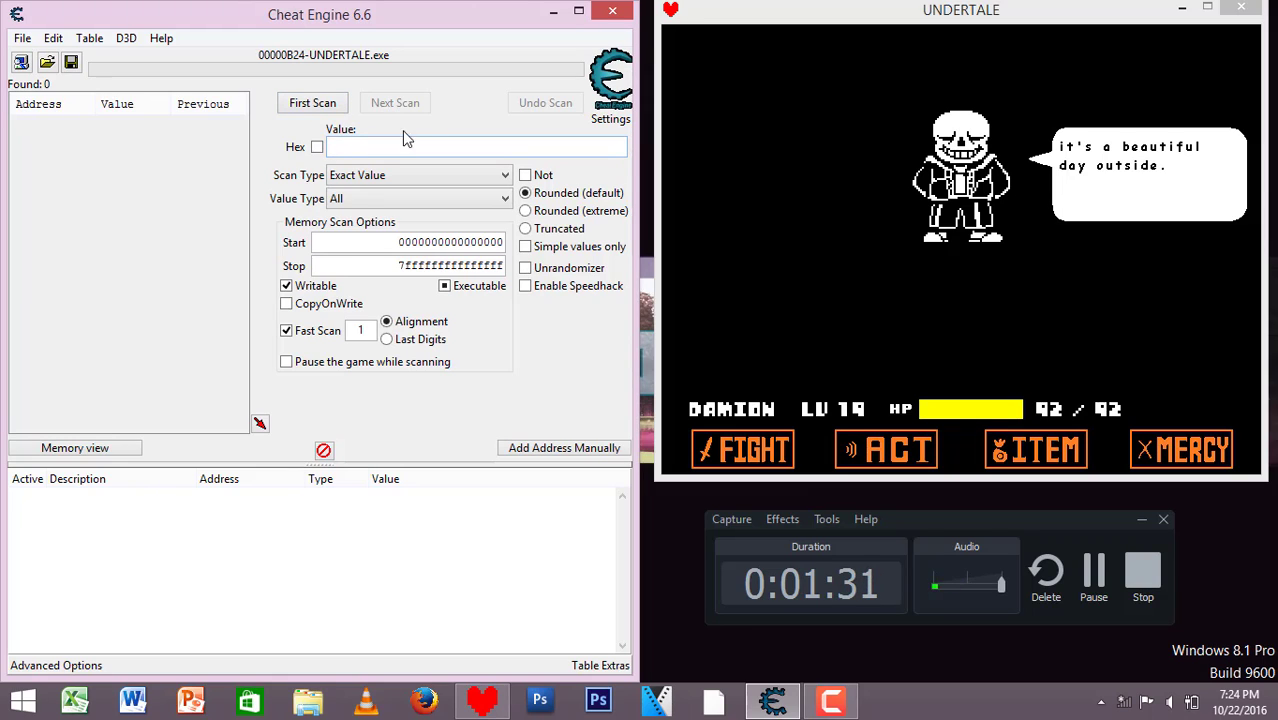
click(316, 147)
click(317, 147)
Return to UNDERTALE and advance Sans's opening battle dialogue until his attack starts
click(882, 308)
key(z)
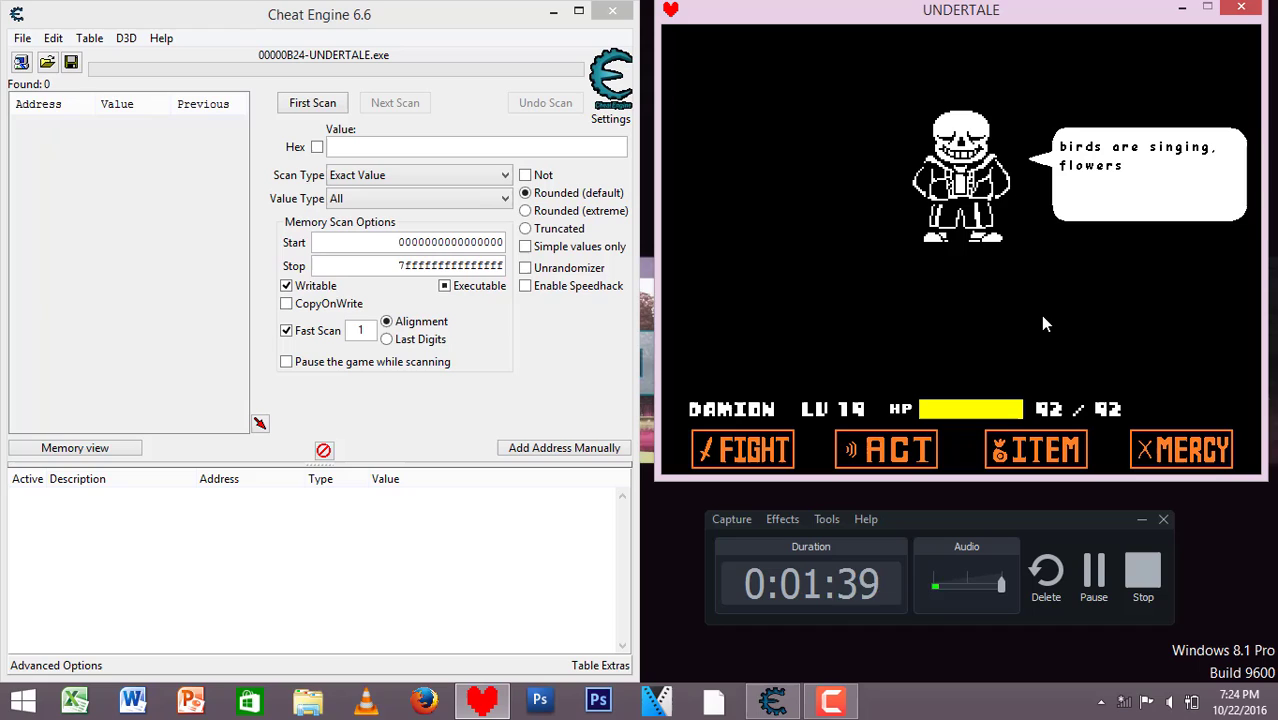
key(z)
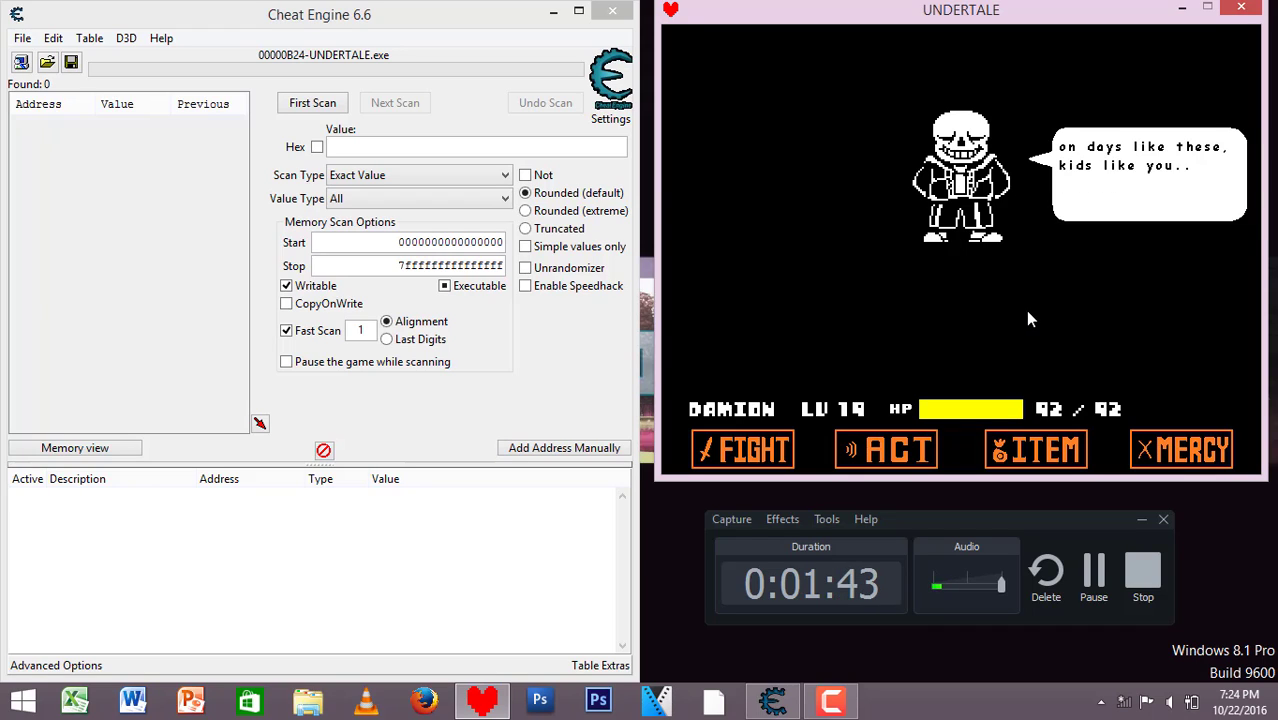
key(z)
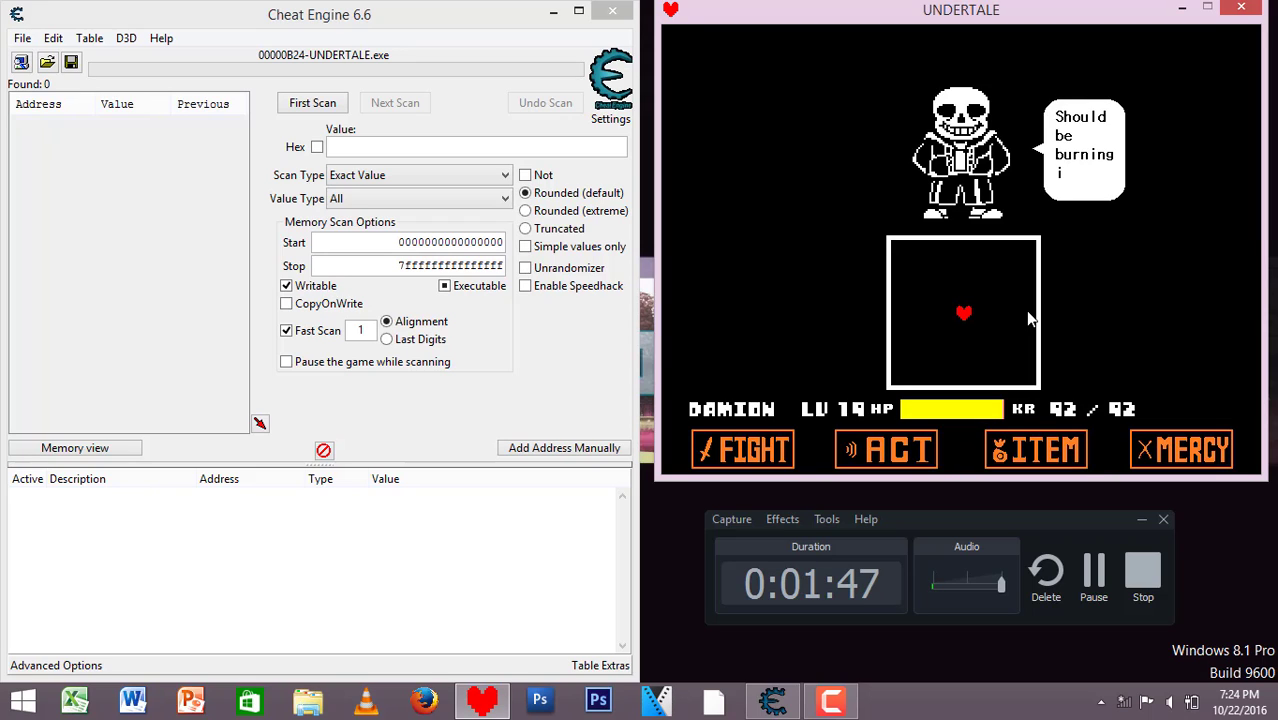
key(z)
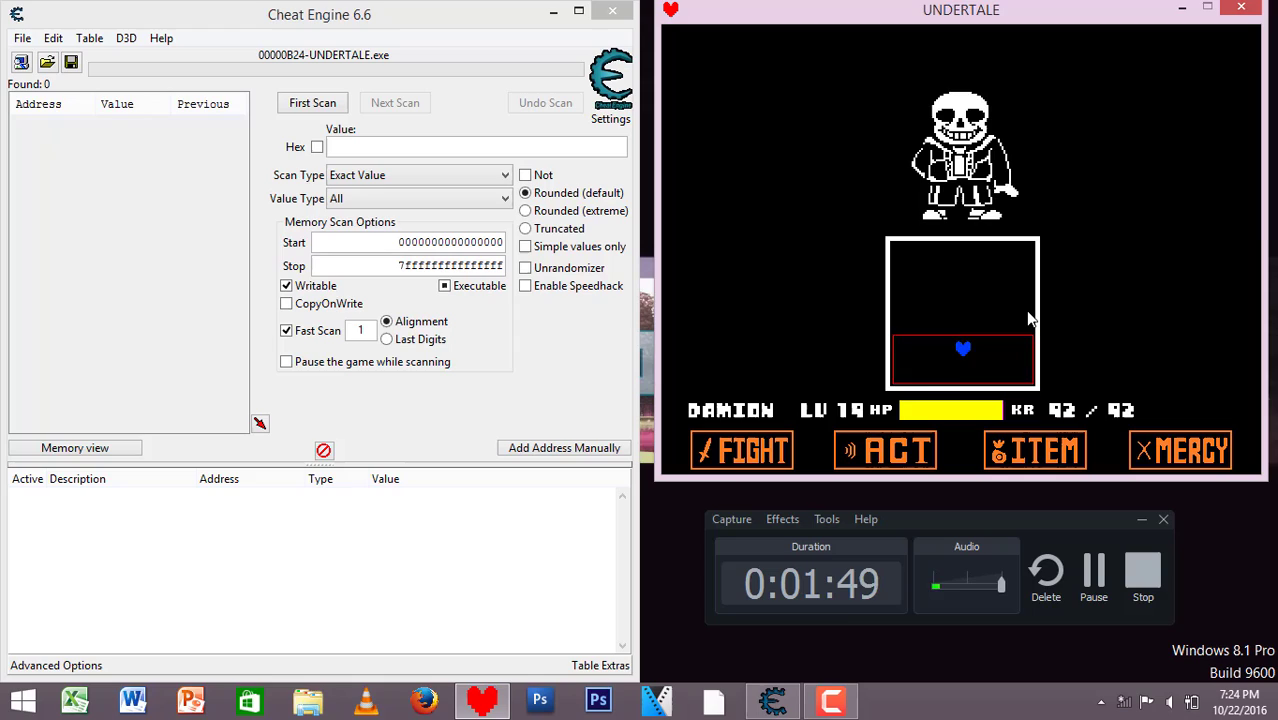
Move the heart through Sans's bone and blaster attacks, and advance his closing dialogue to reach the battle menu
key(Up)
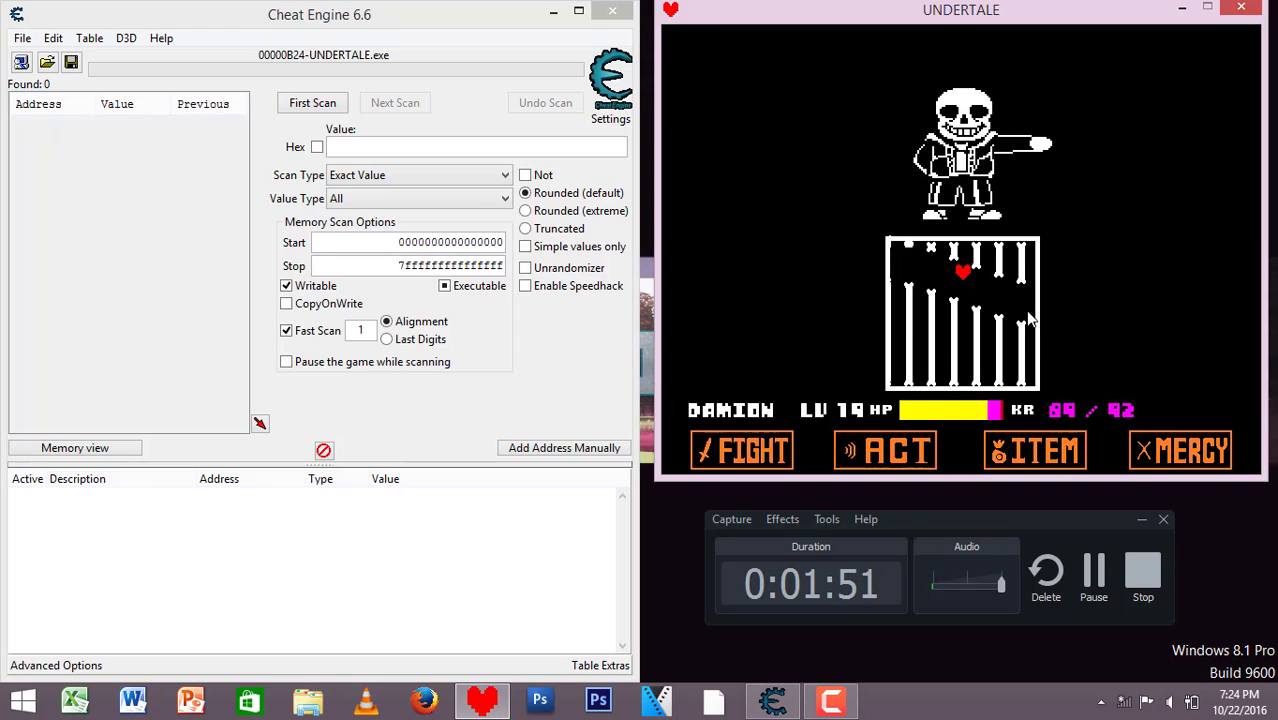
key(Left)
key(Right)
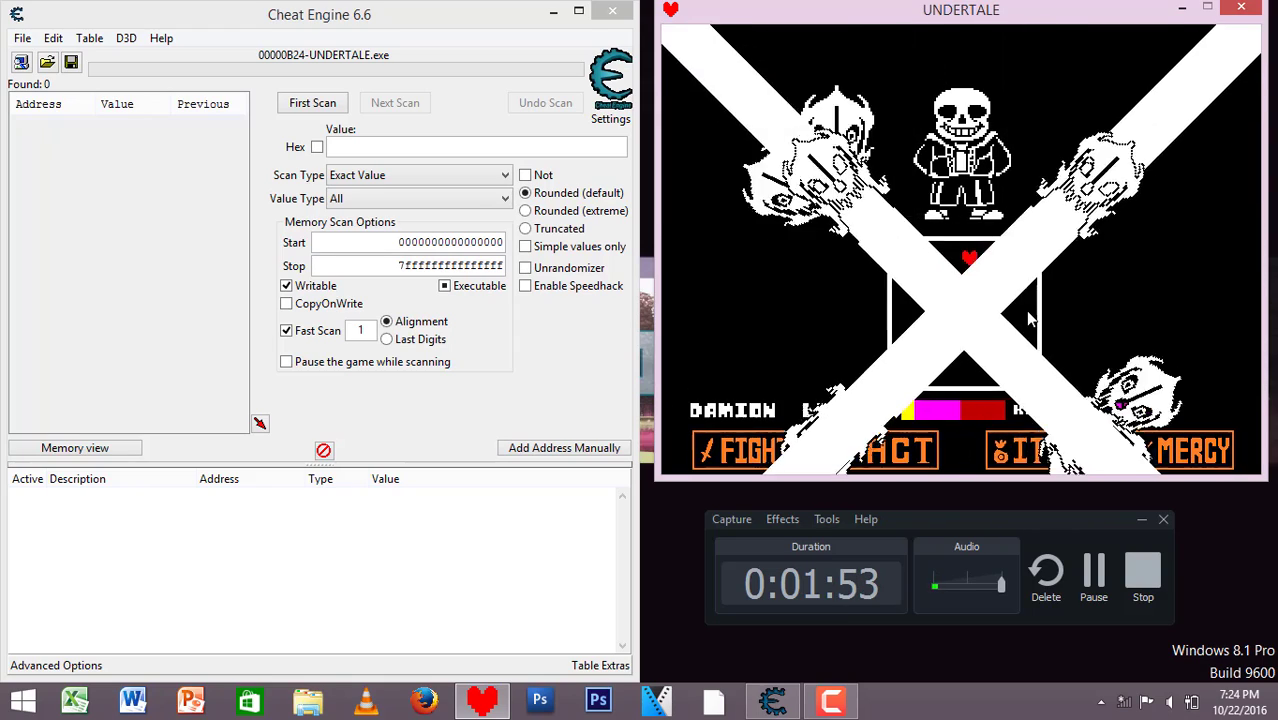
key(Up)
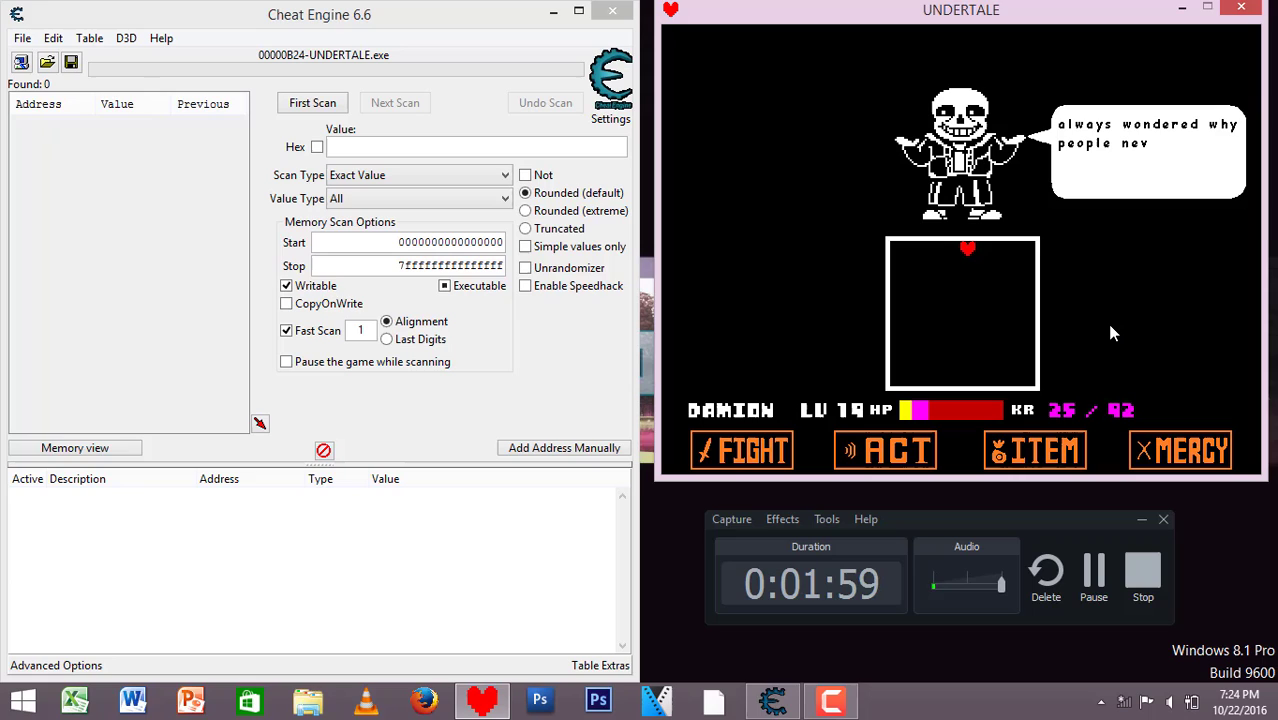
key(z)
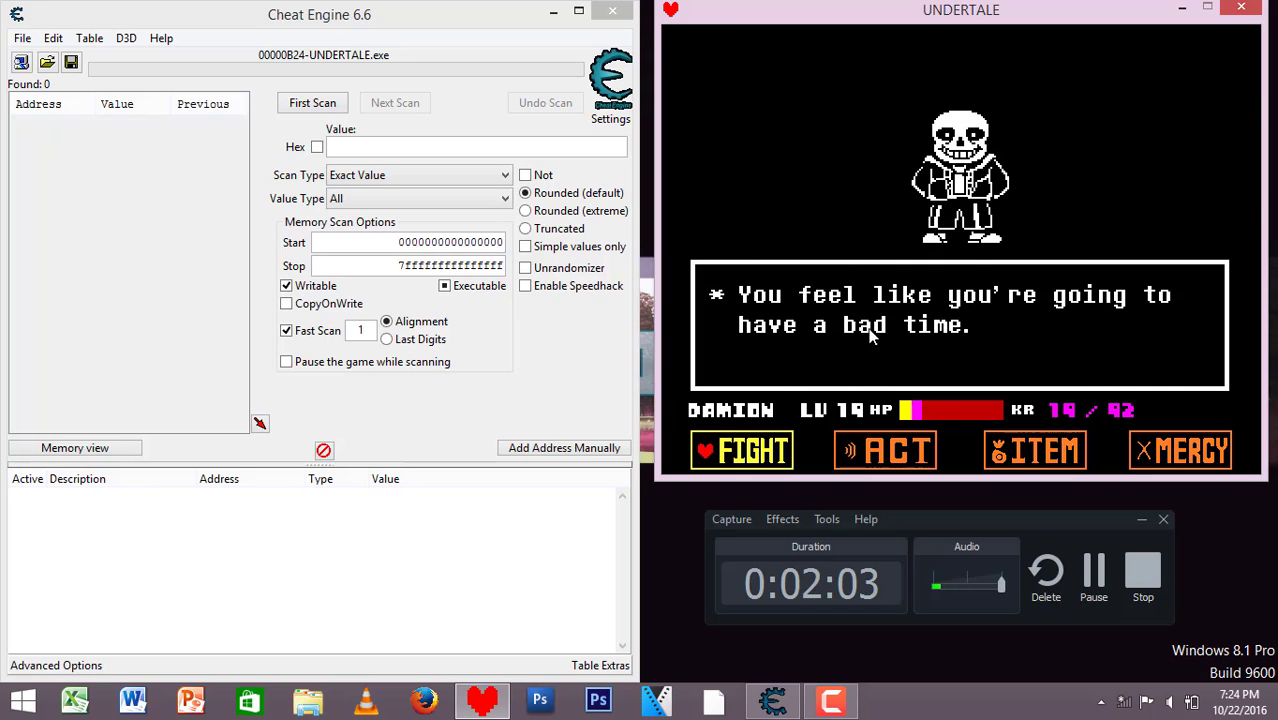
click(76, 218)
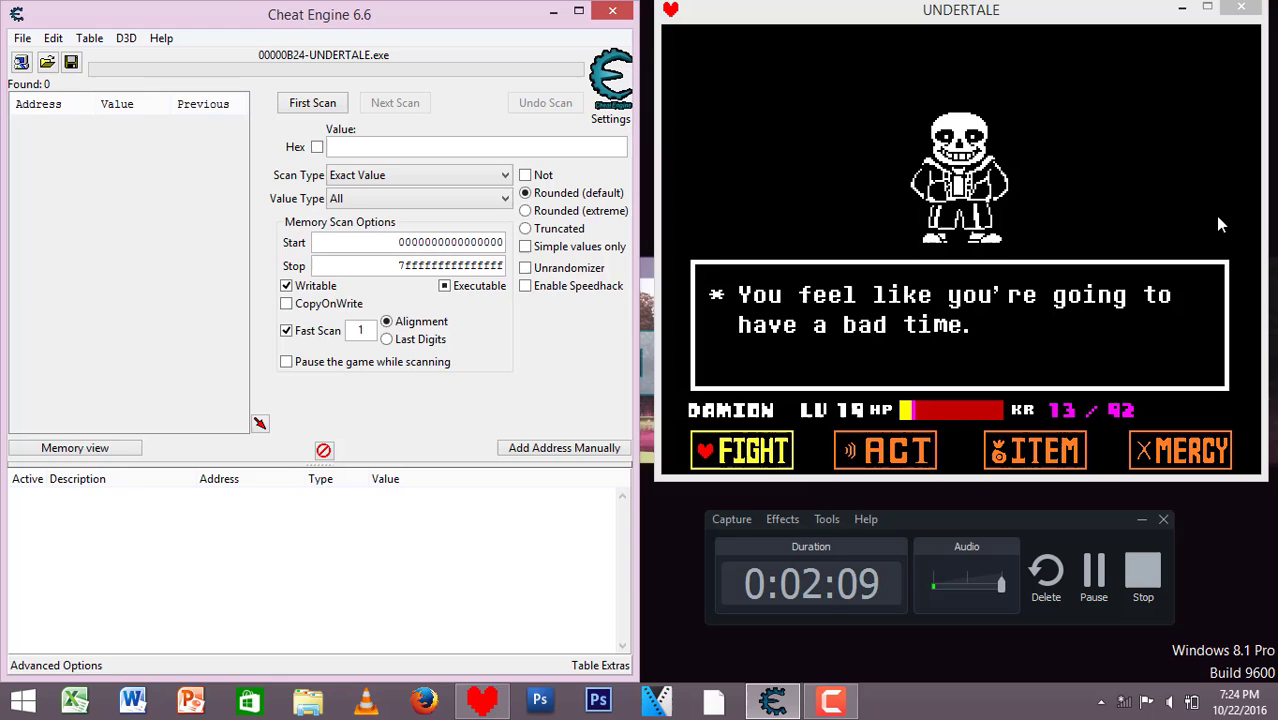
key(Right)
key(Right)
key(Left)
key(Left)
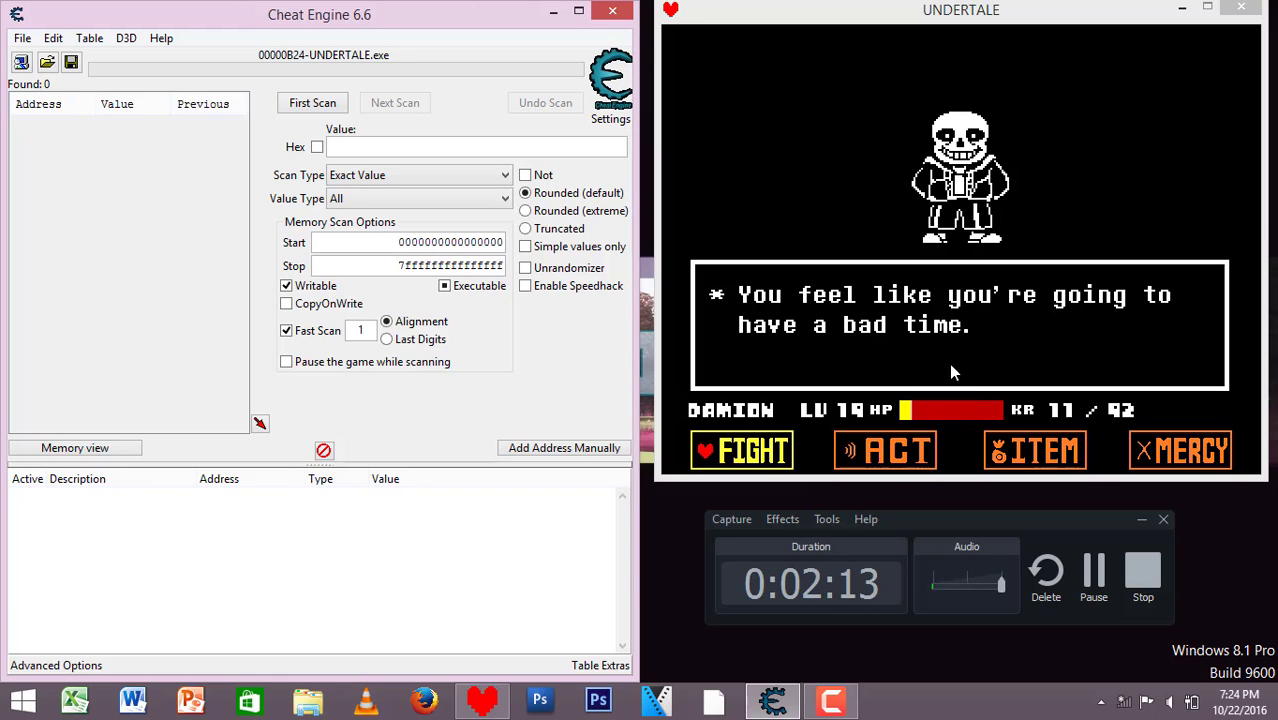
click(511, 301)
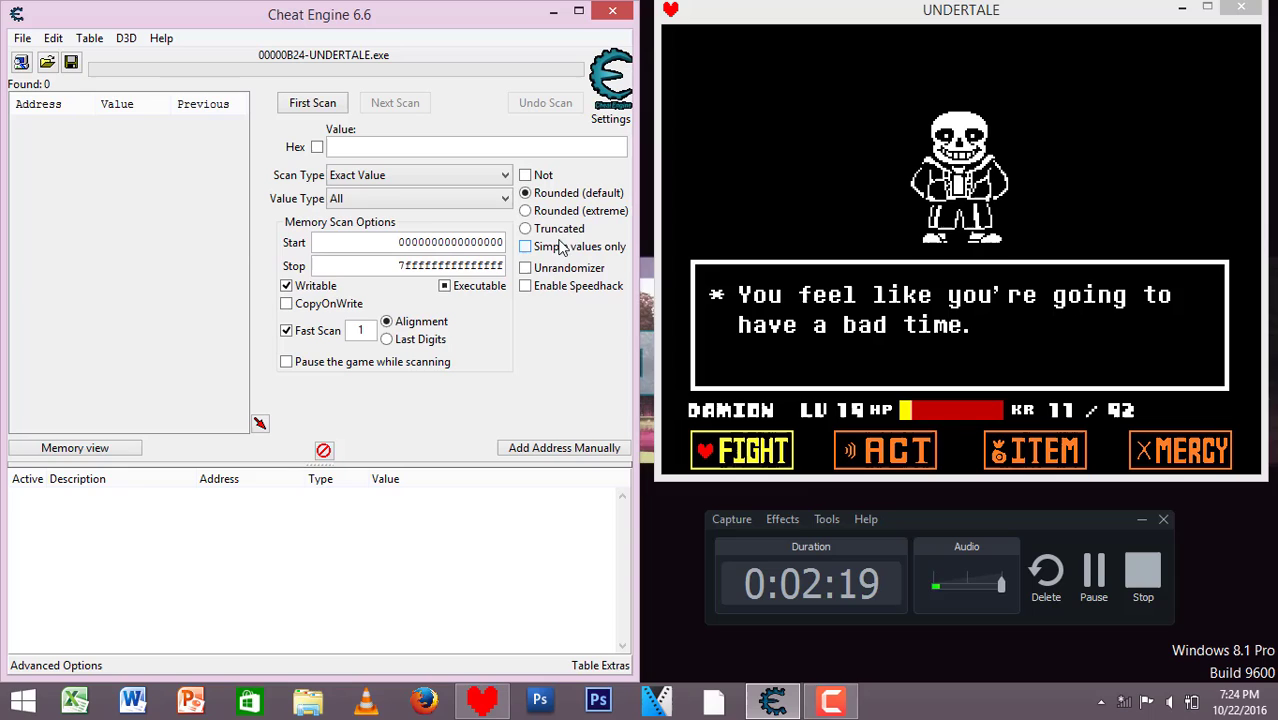
Run a first scan in Cheat Engine for the exact value 11, matching the character's current HP
click(392, 142)
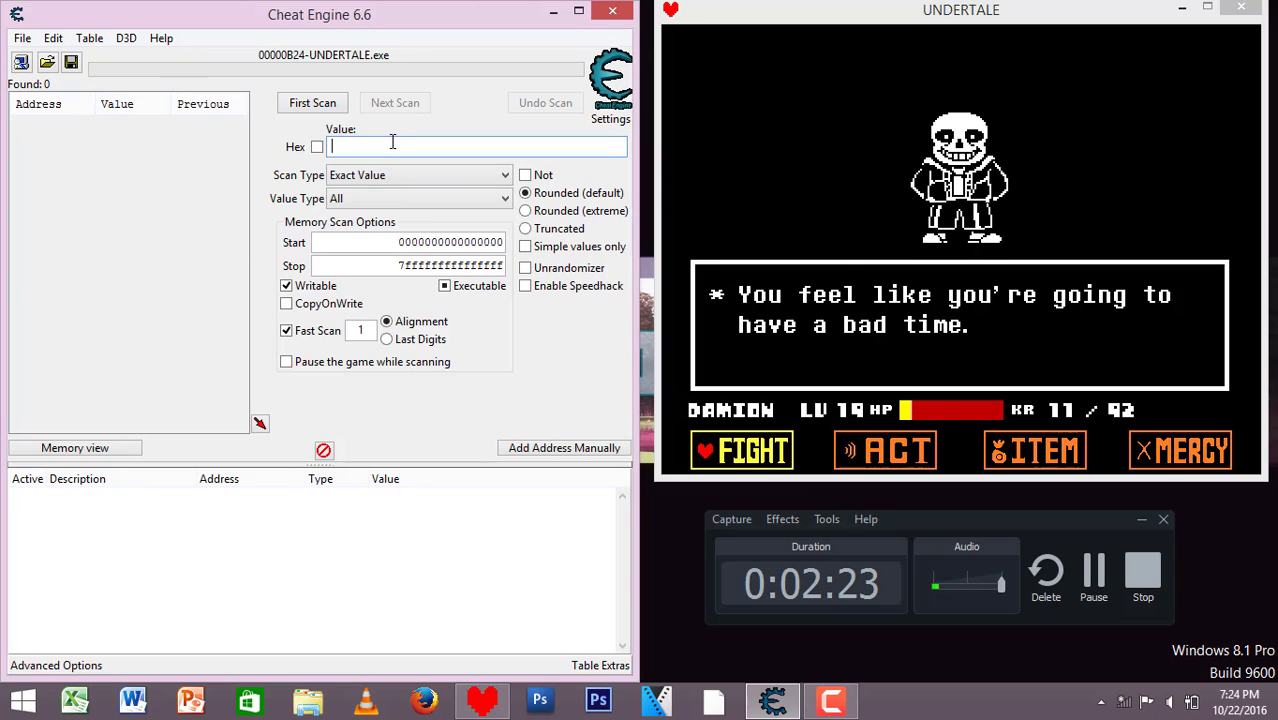
text(11)
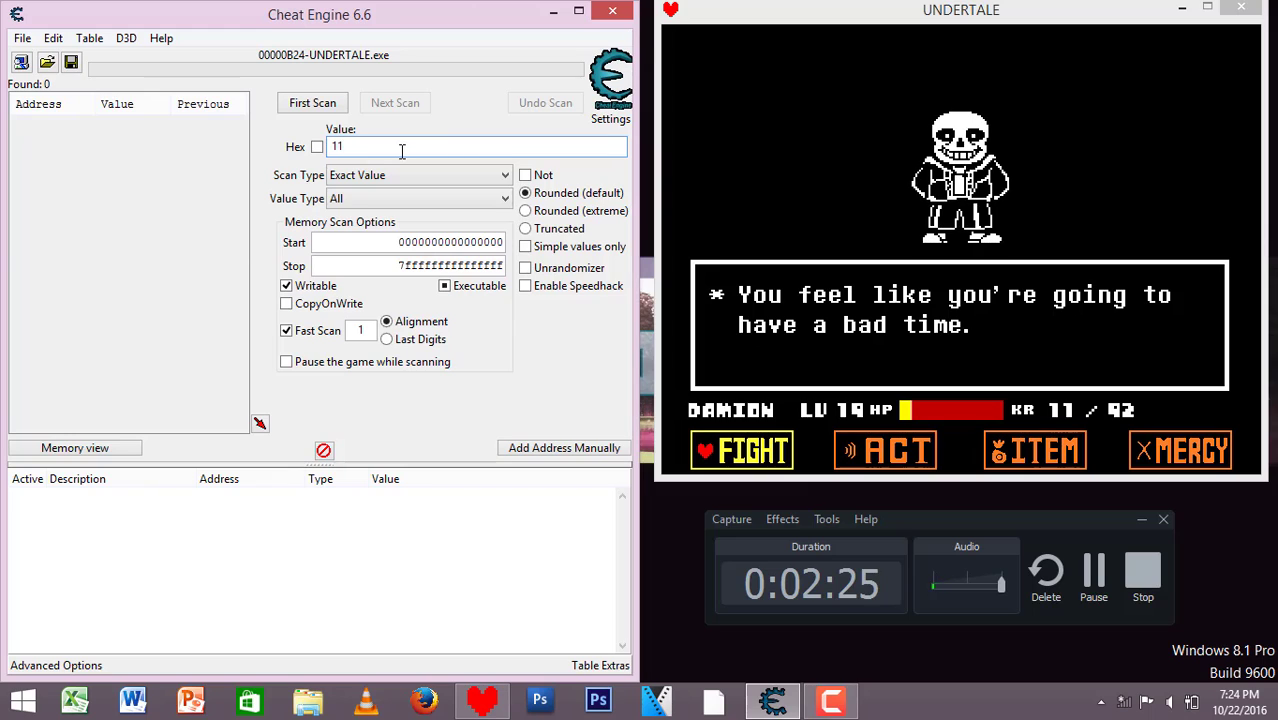
key(Return)
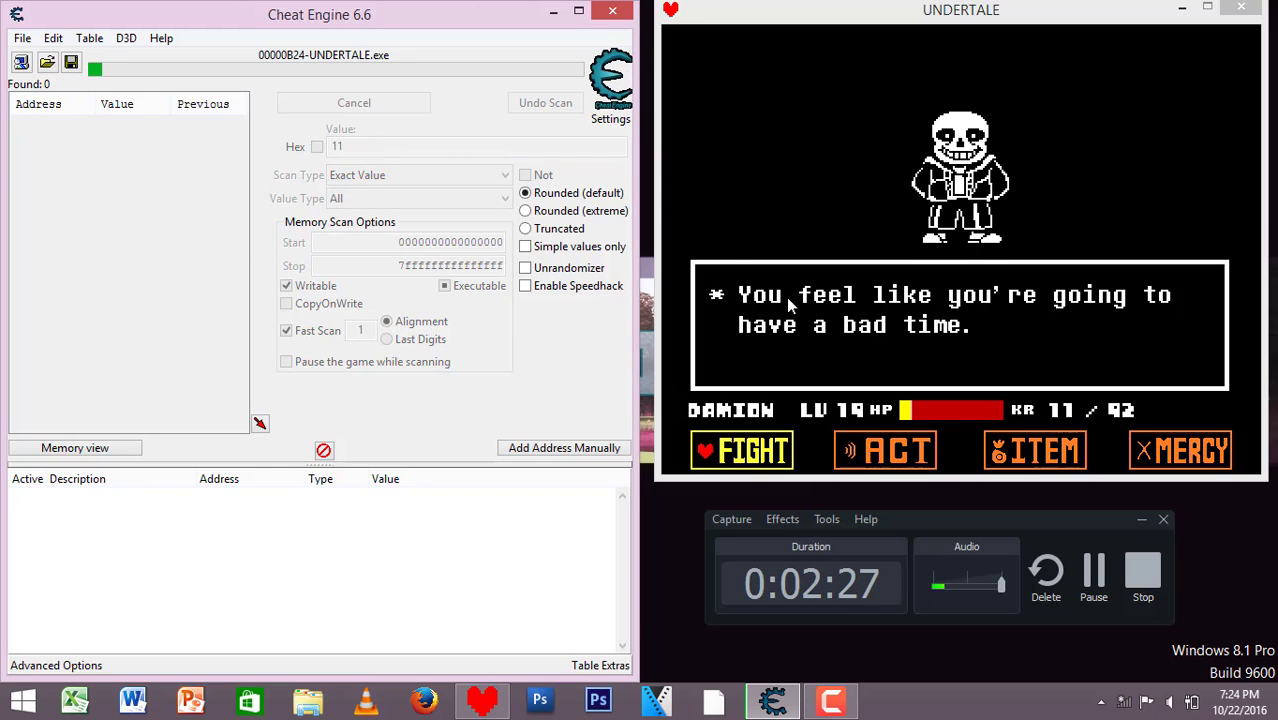
click(1097, 580)
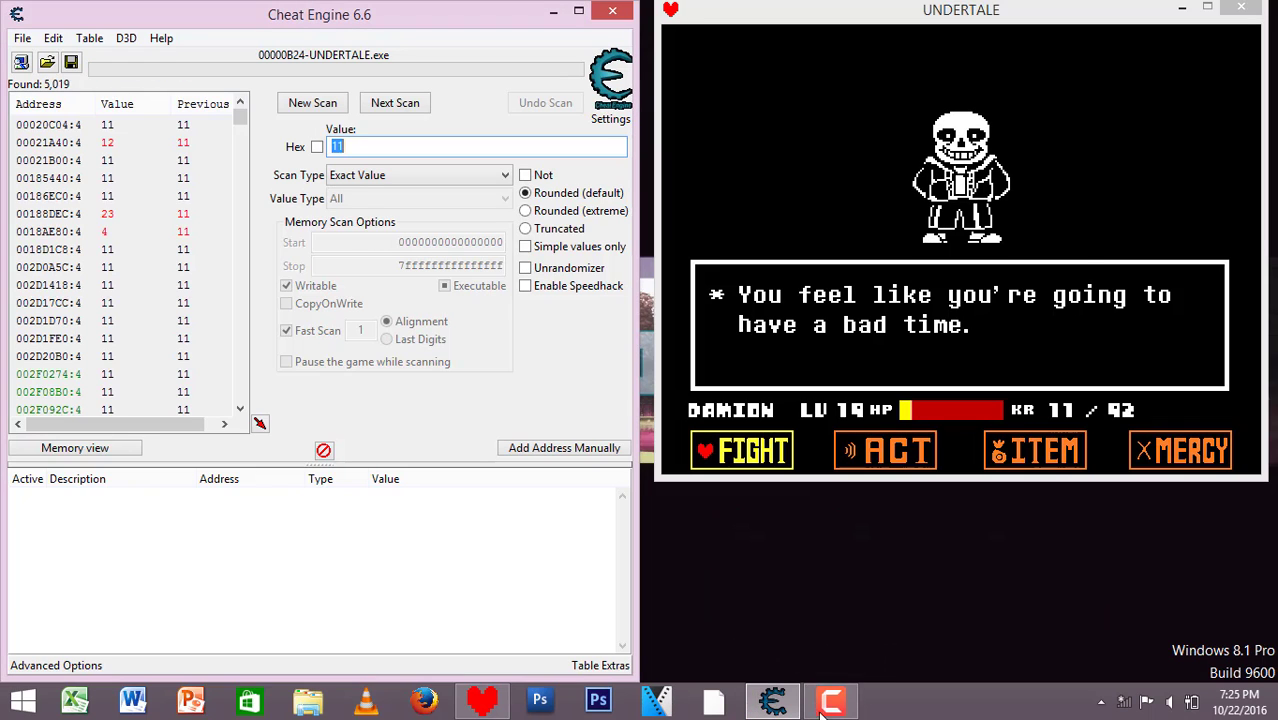
click(826, 705)
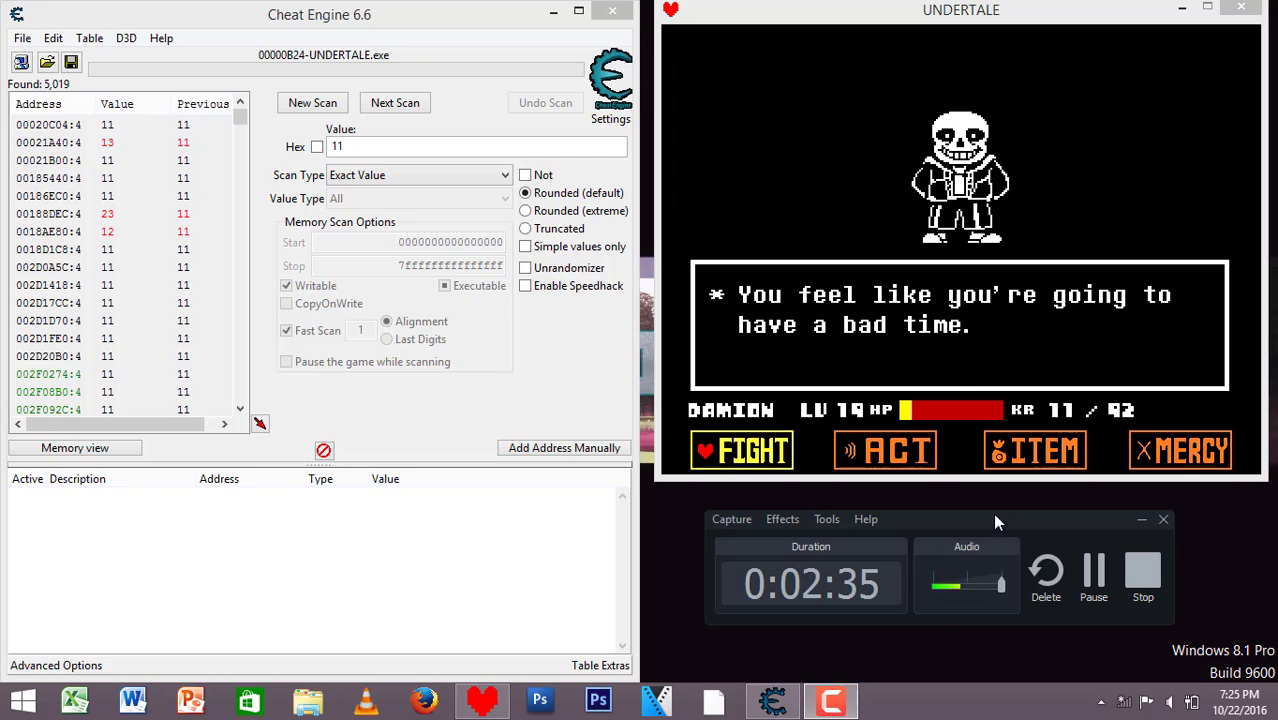
click(240, 118)
drag(240, 118, 331, 103)
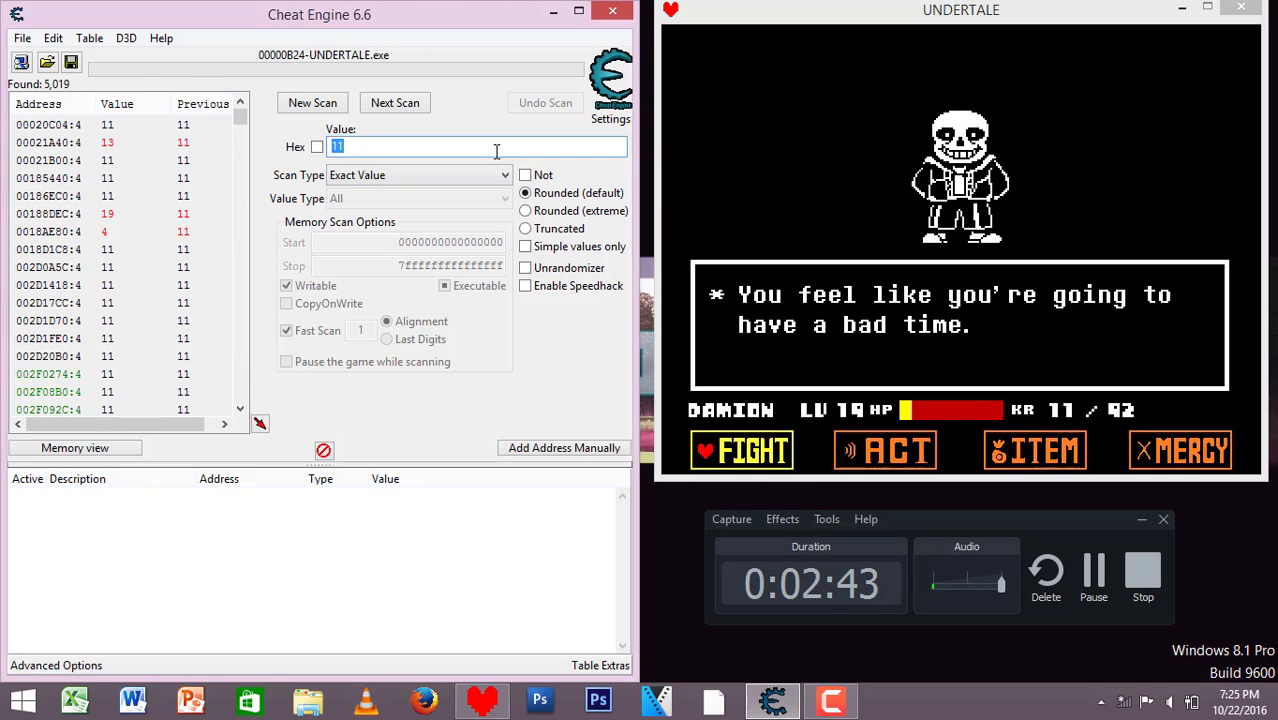
Clear the previous scan value, and use the I. Noodles item in UNDERTALE to restore the character's HP
key(BackSpace)
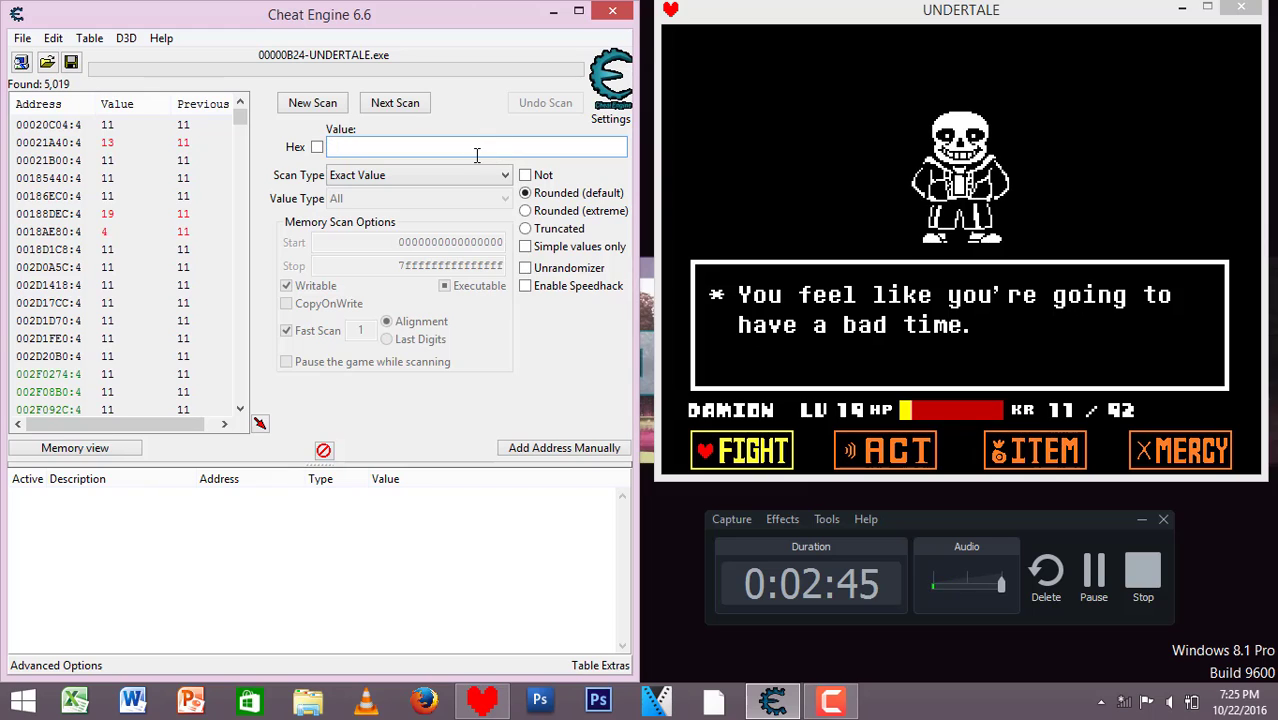
click(886, 176)
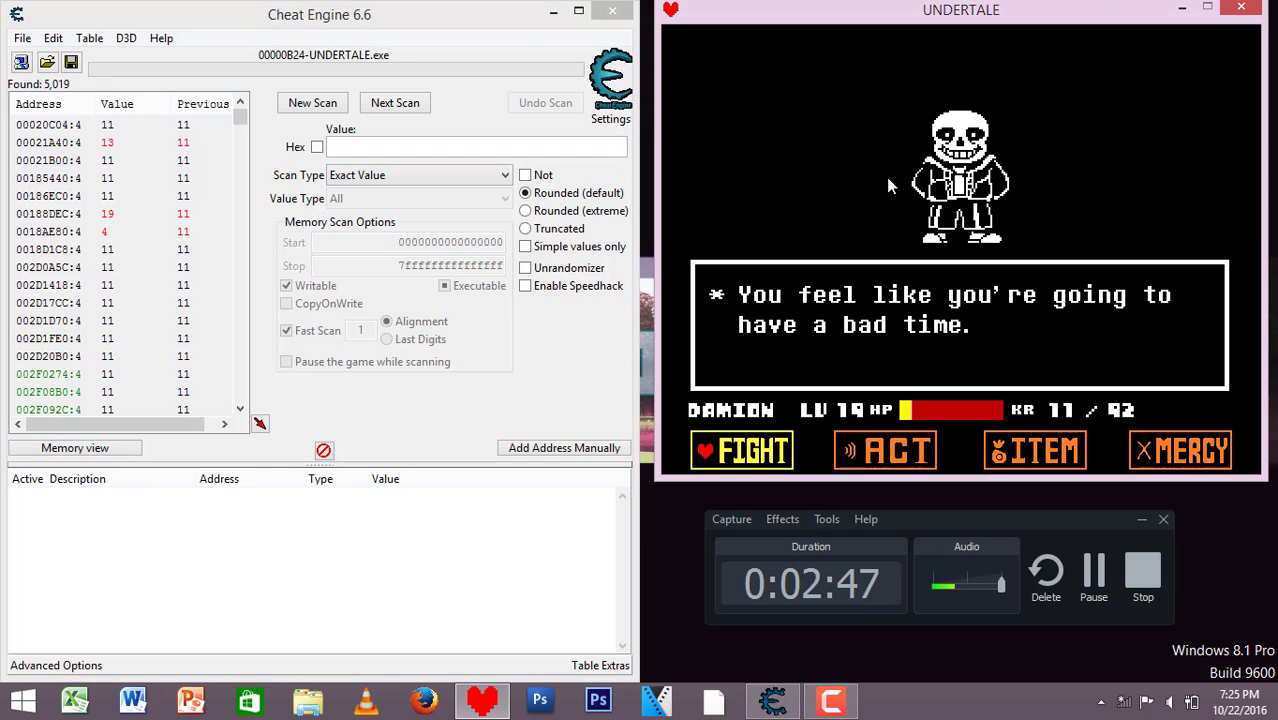
key(Right)
key(Right)
key(z)
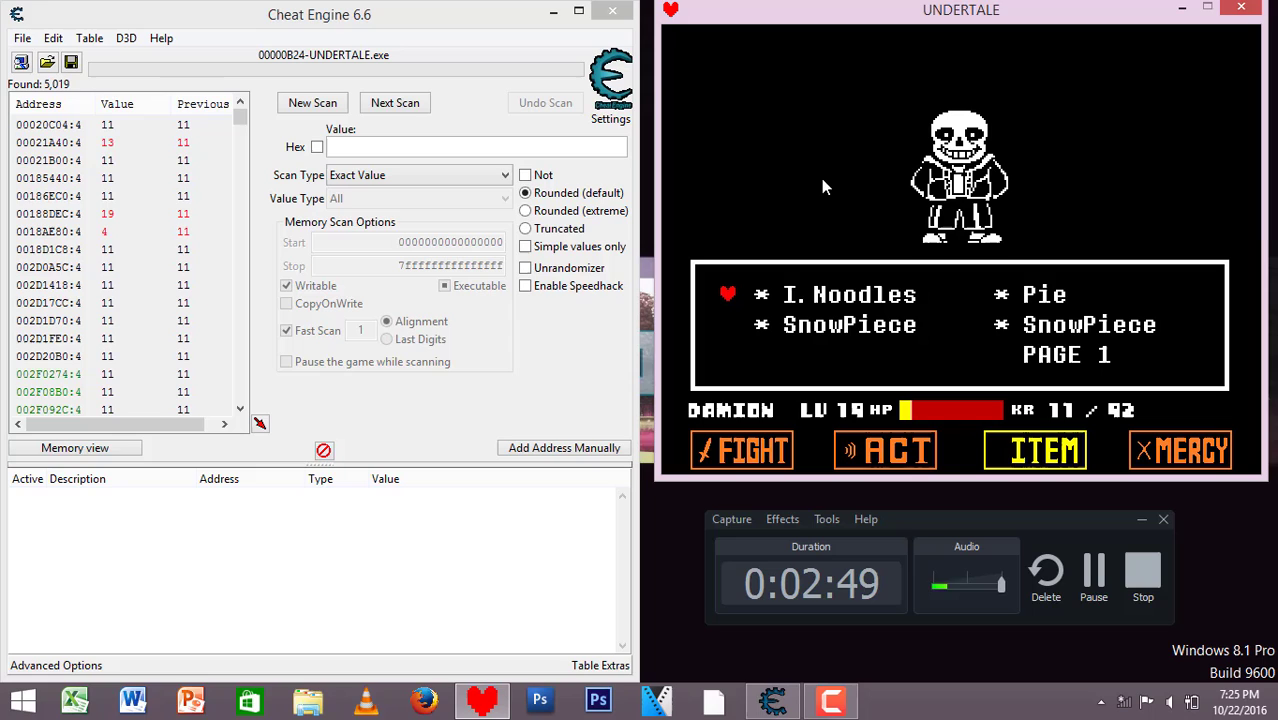
key(z)
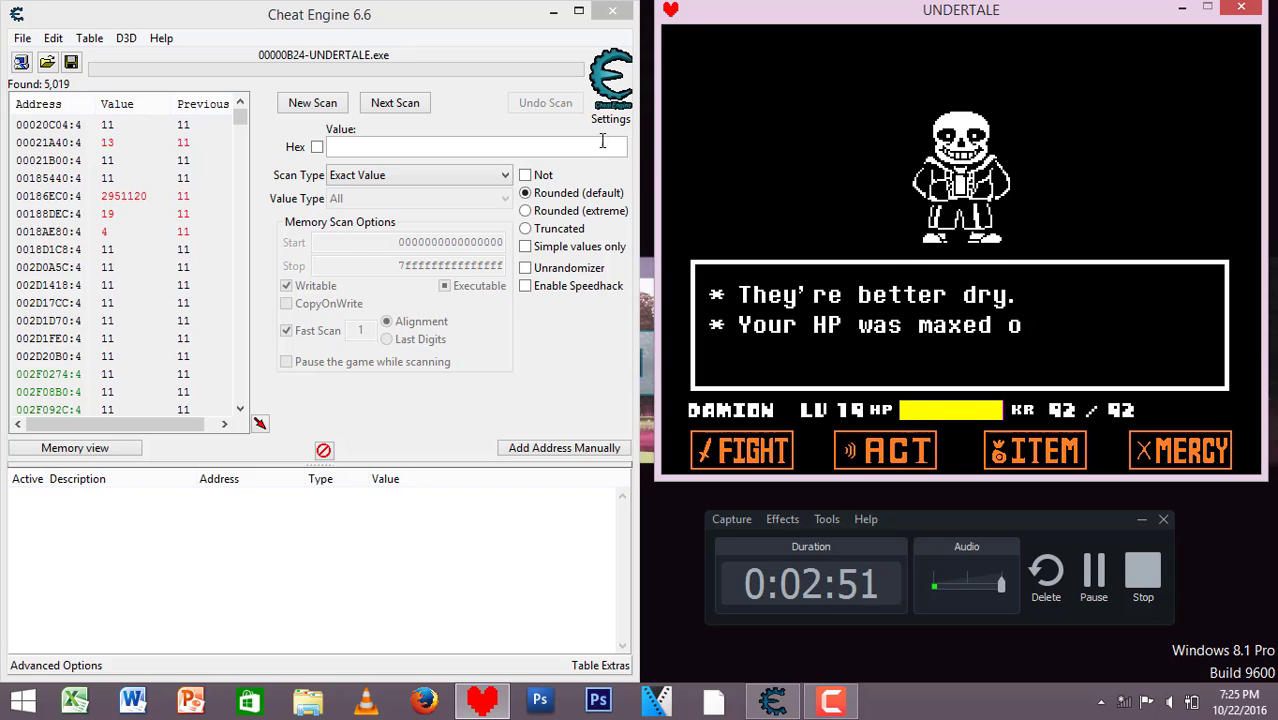
Narrow the Cheat Engine results with a next scan for the exact value 92, and add the matching address to the address list
click(627, 220)
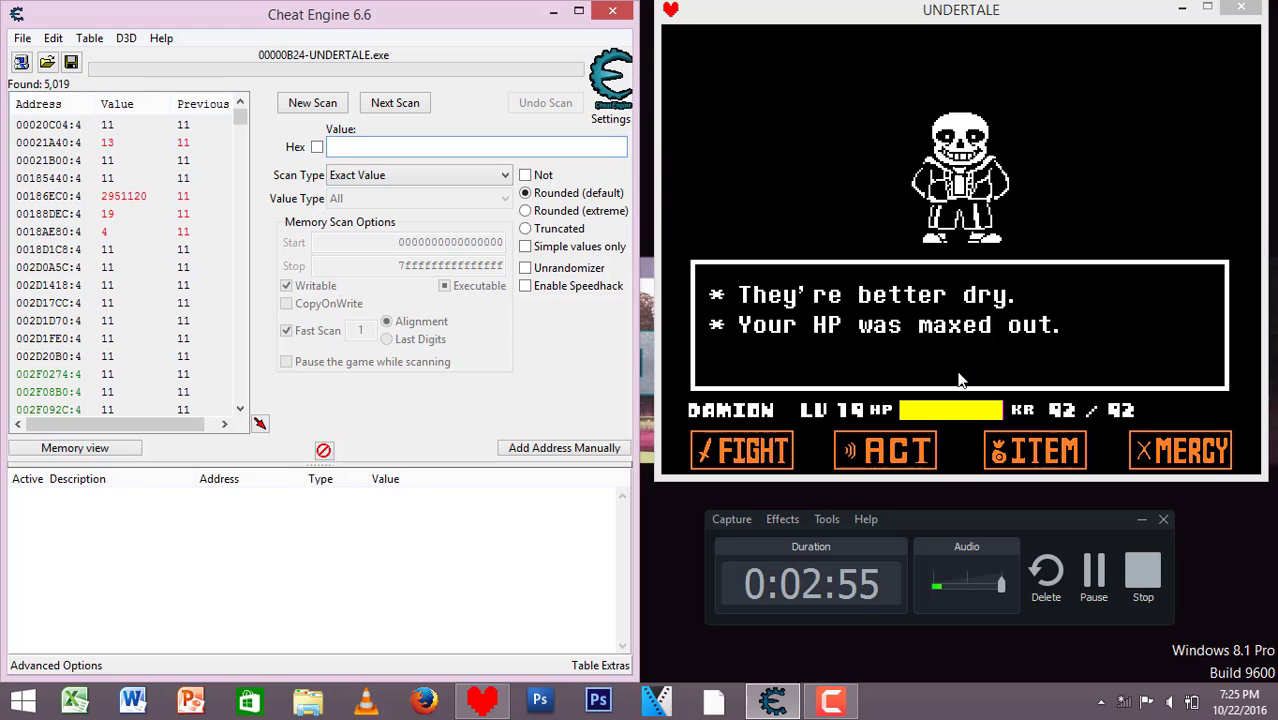
text(92)
key(Return)
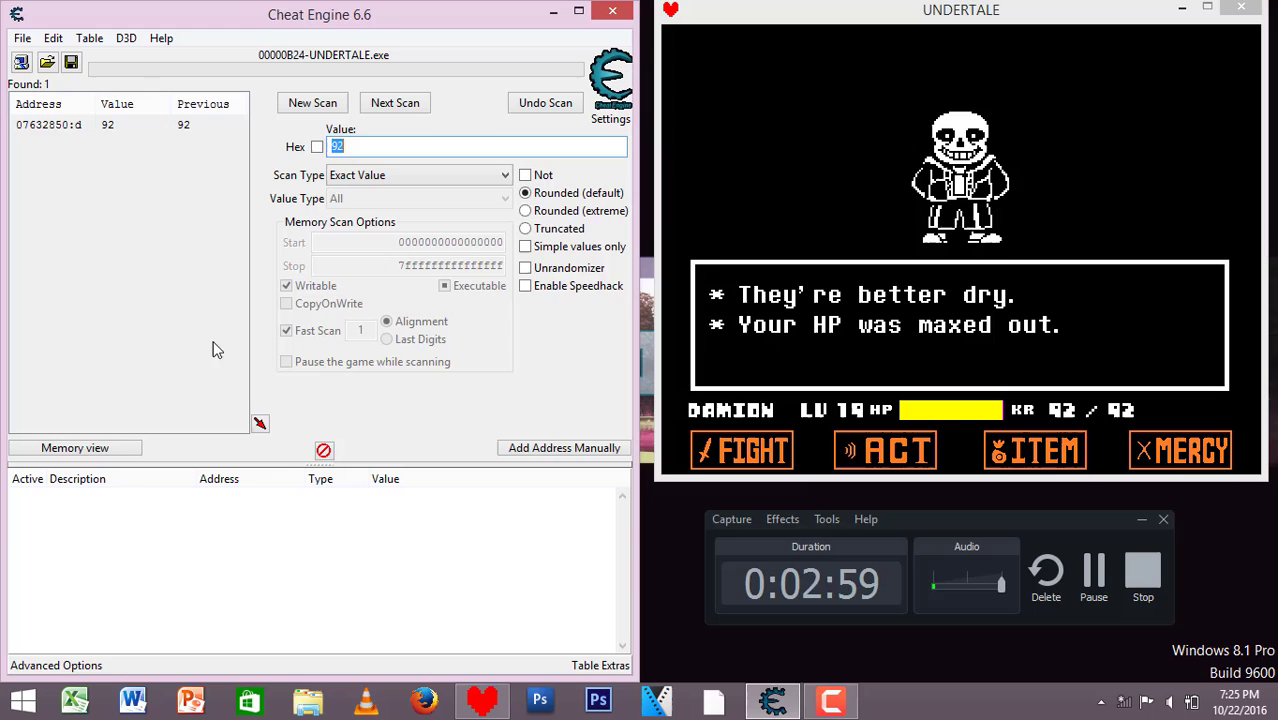
click(174, 135)
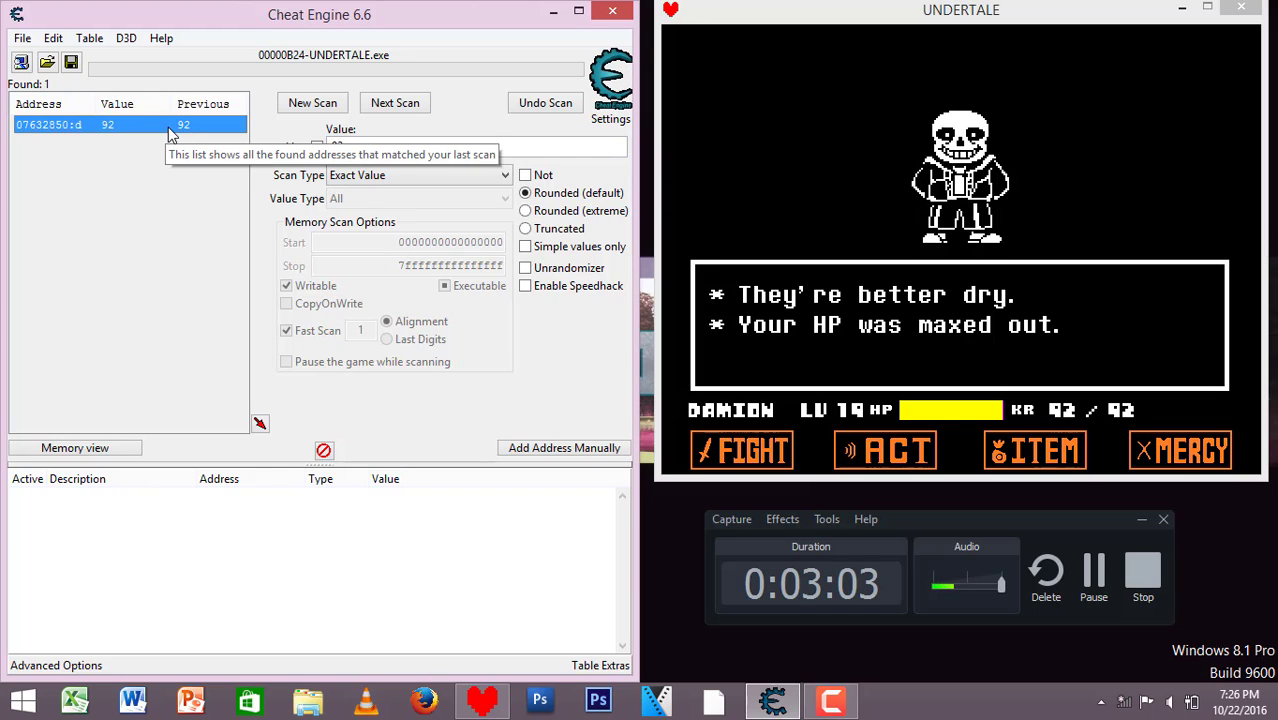
double_click(170, 130)
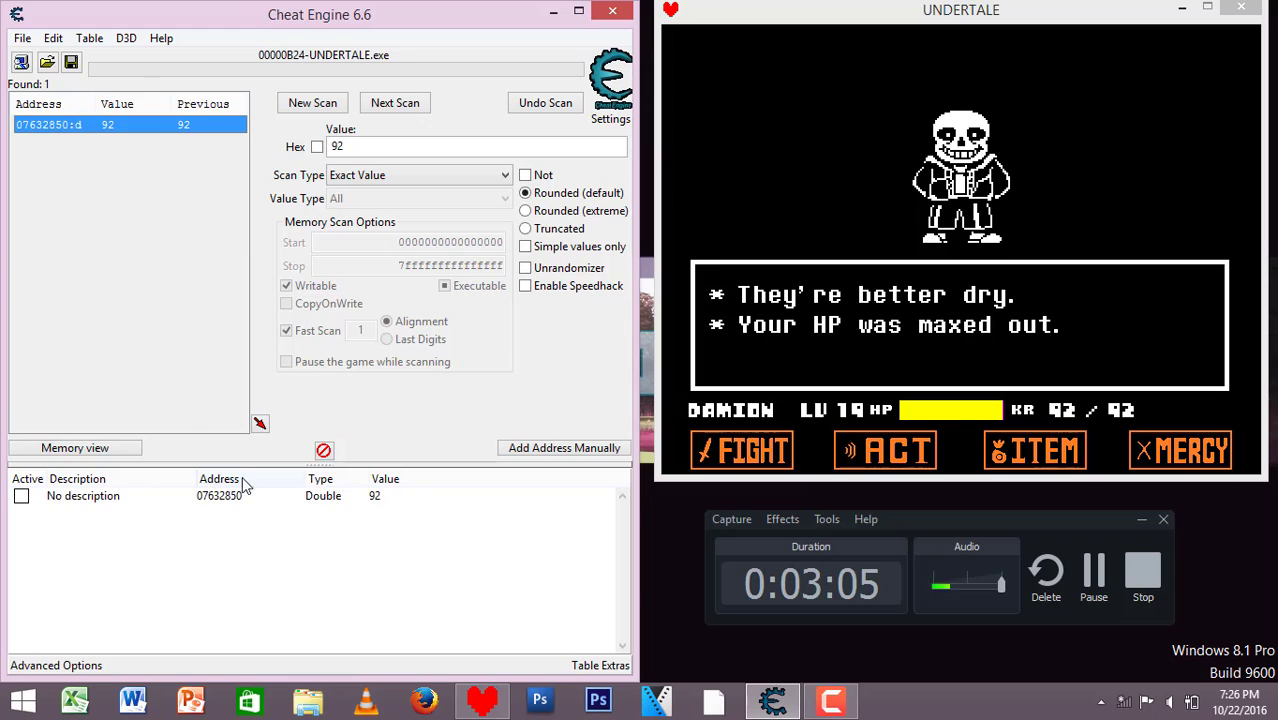
Change the value of the added HP address to 1000
click(421, 500)
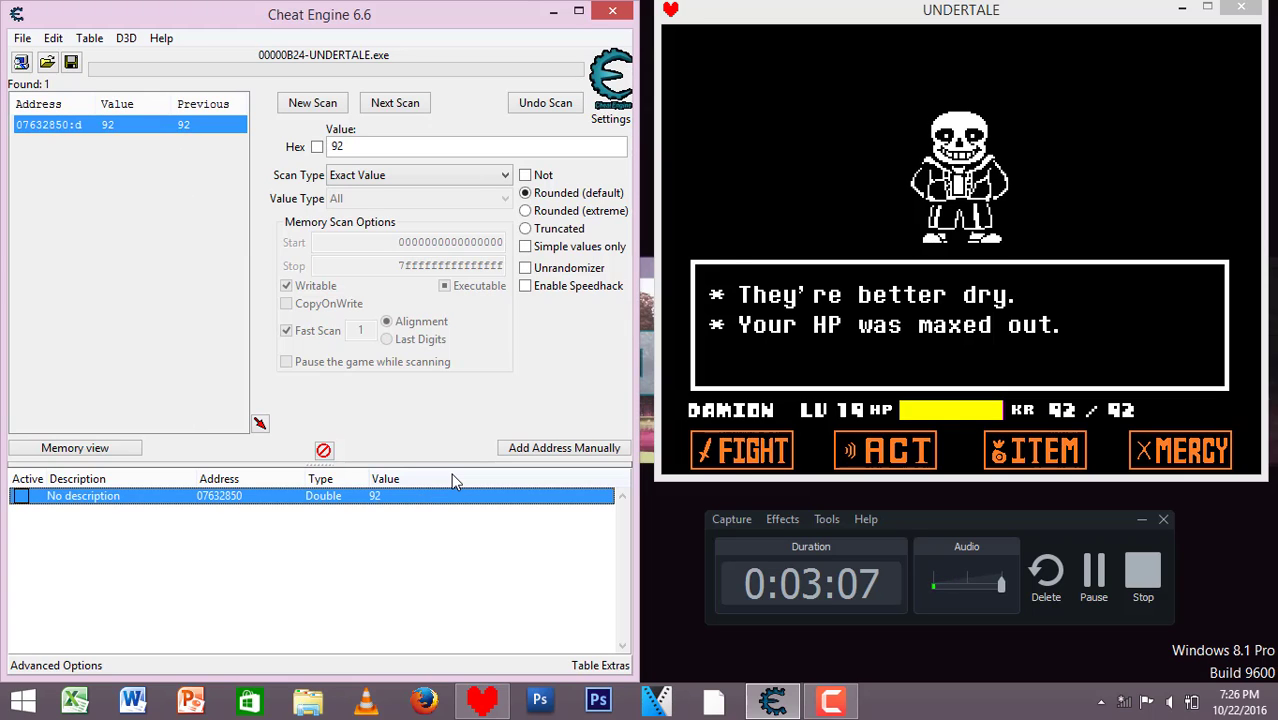
double_click(397, 495)
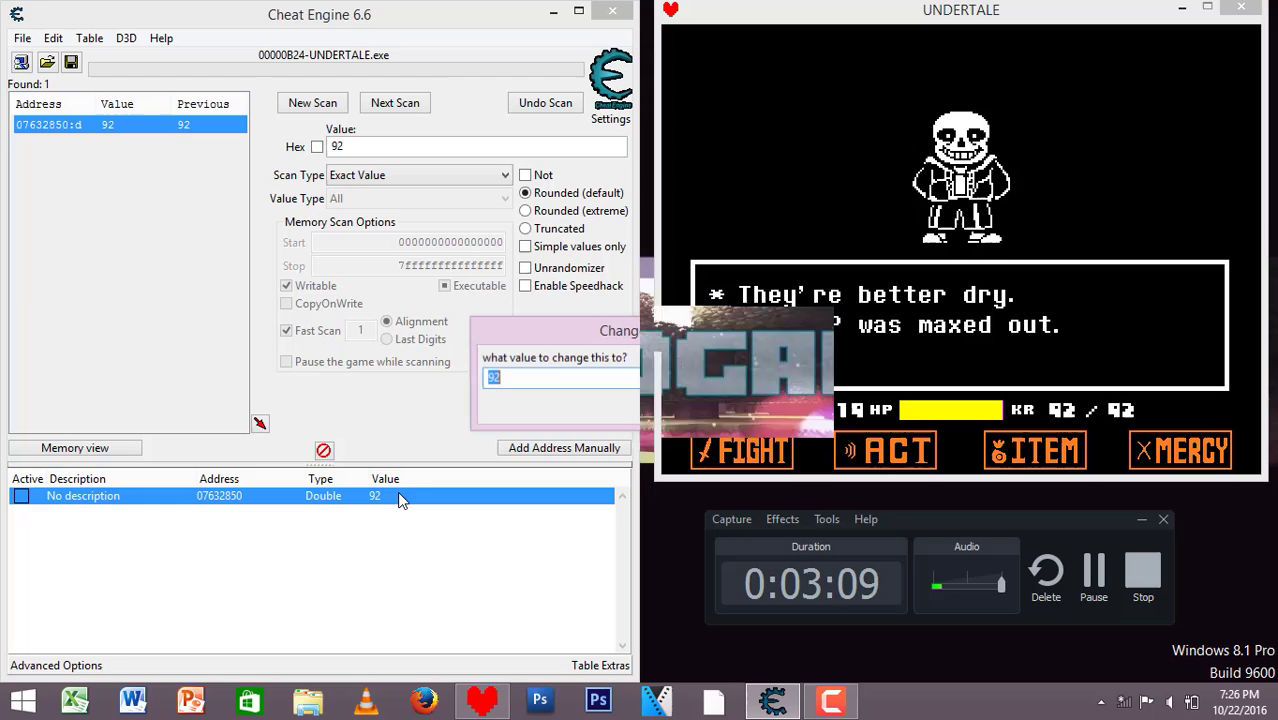
key(BackSpace)
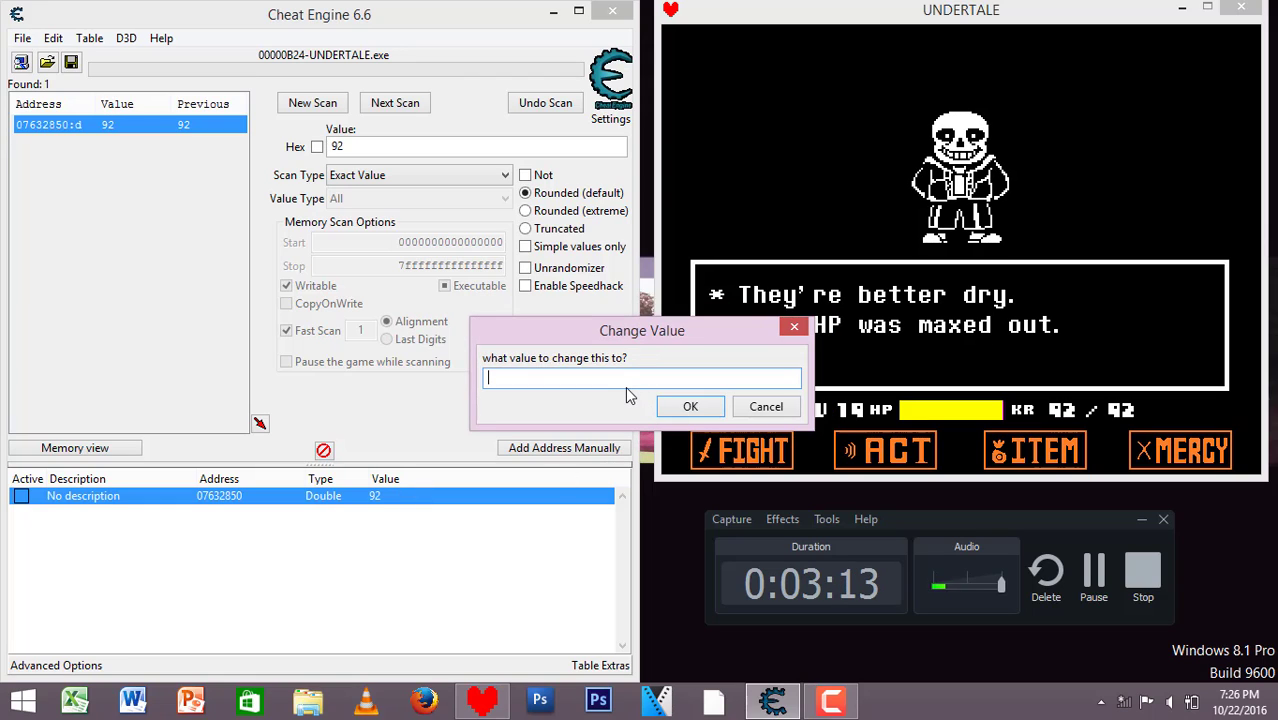
text(1000)
key(Return)
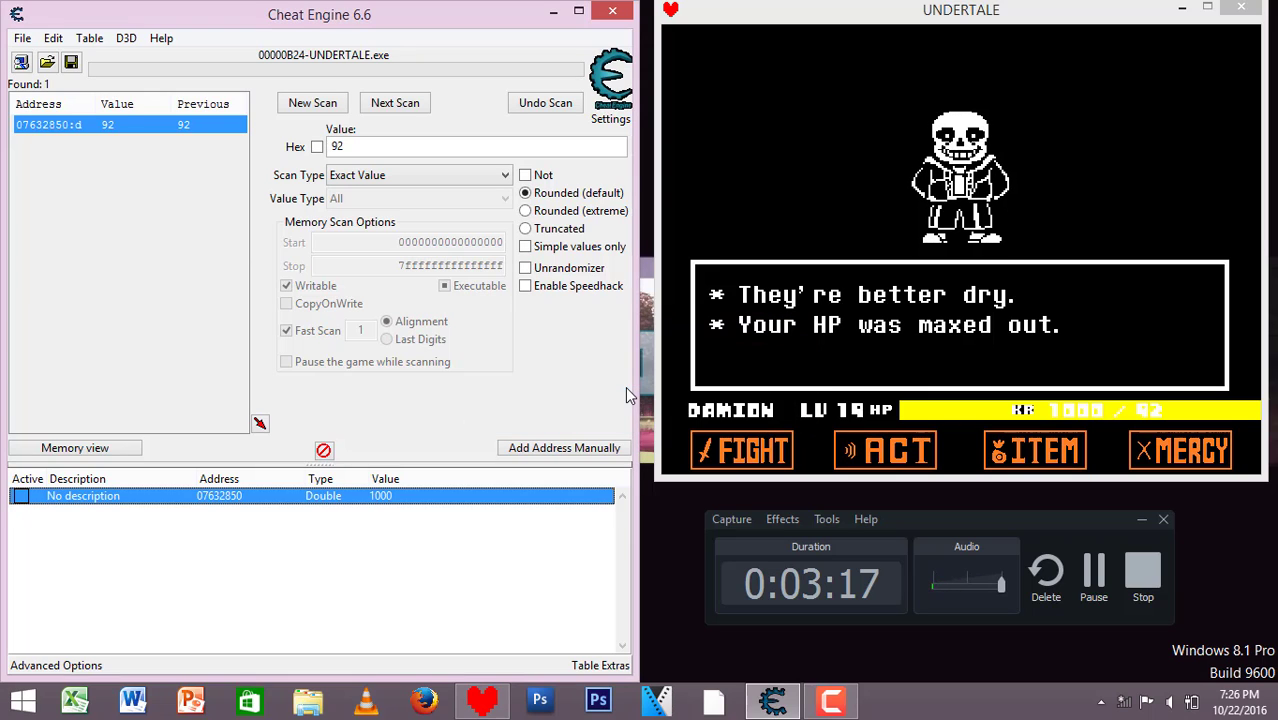
Return to UNDERTALE, go through Sans's next attack turn, and open the item list, shifting the game window slightly
click(1180, 377)
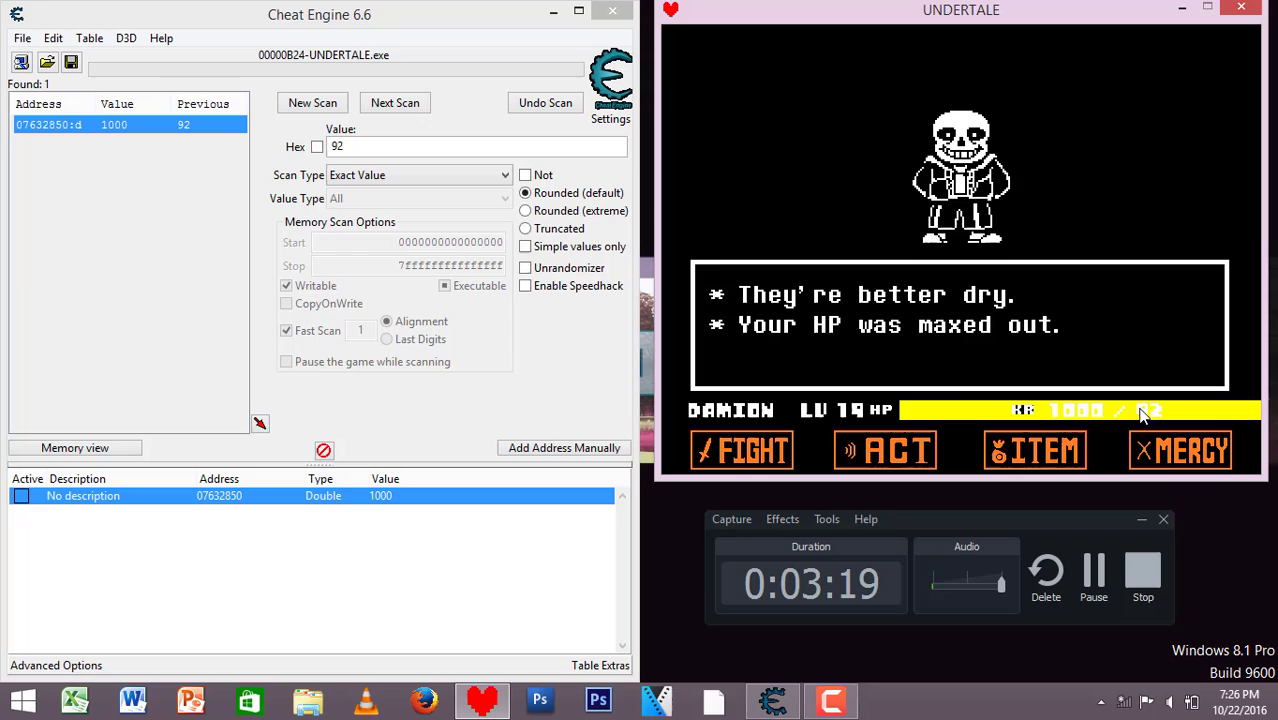
key(z)
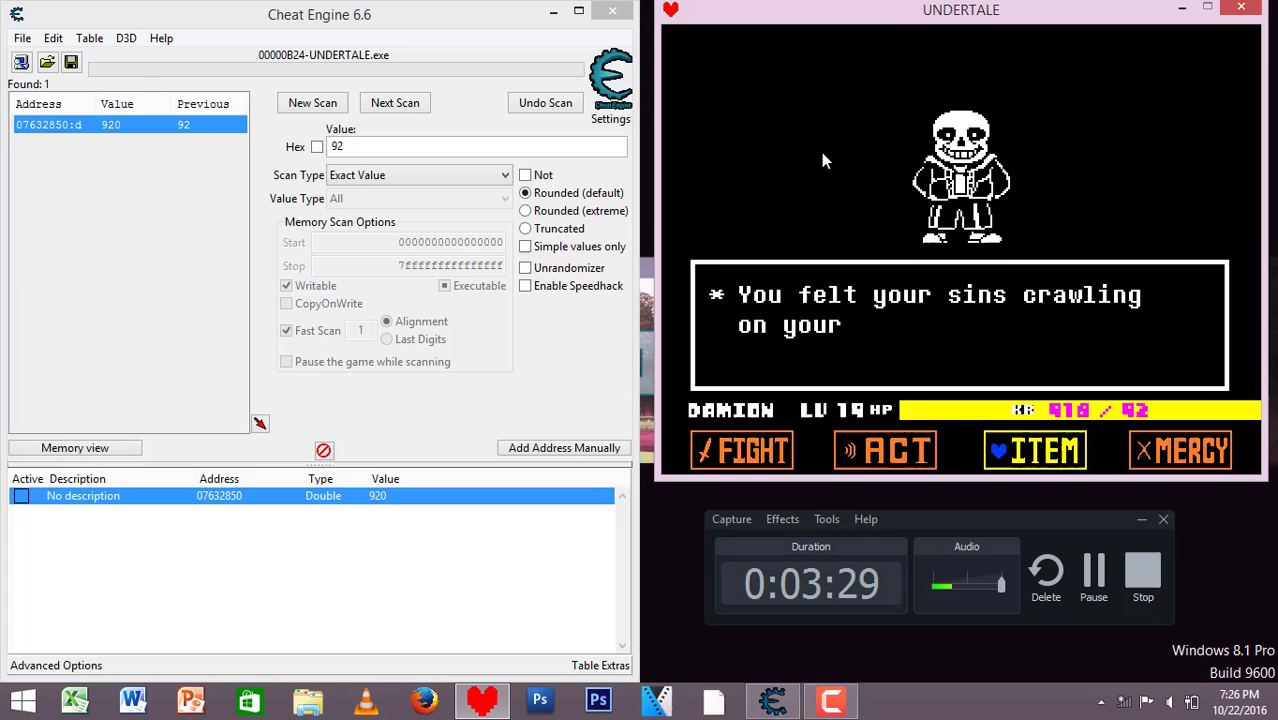
drag(926, 10, 924, 18)
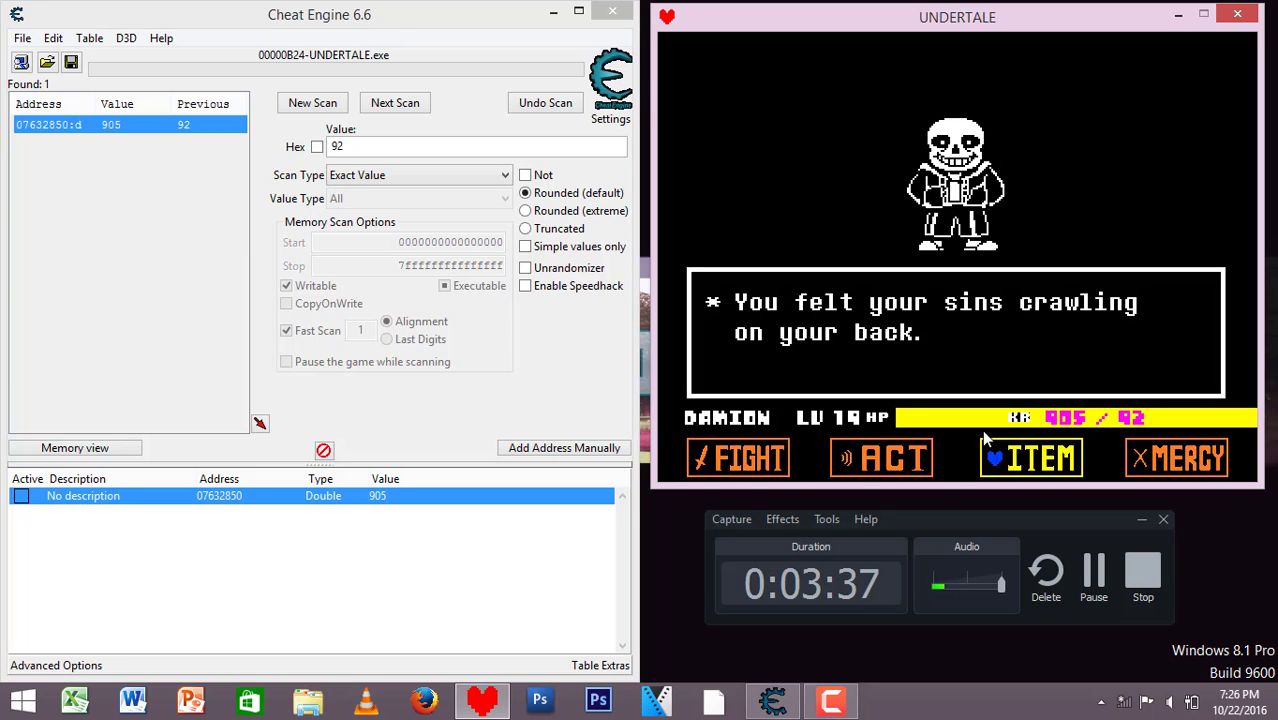
key(z)
click(281, 508)
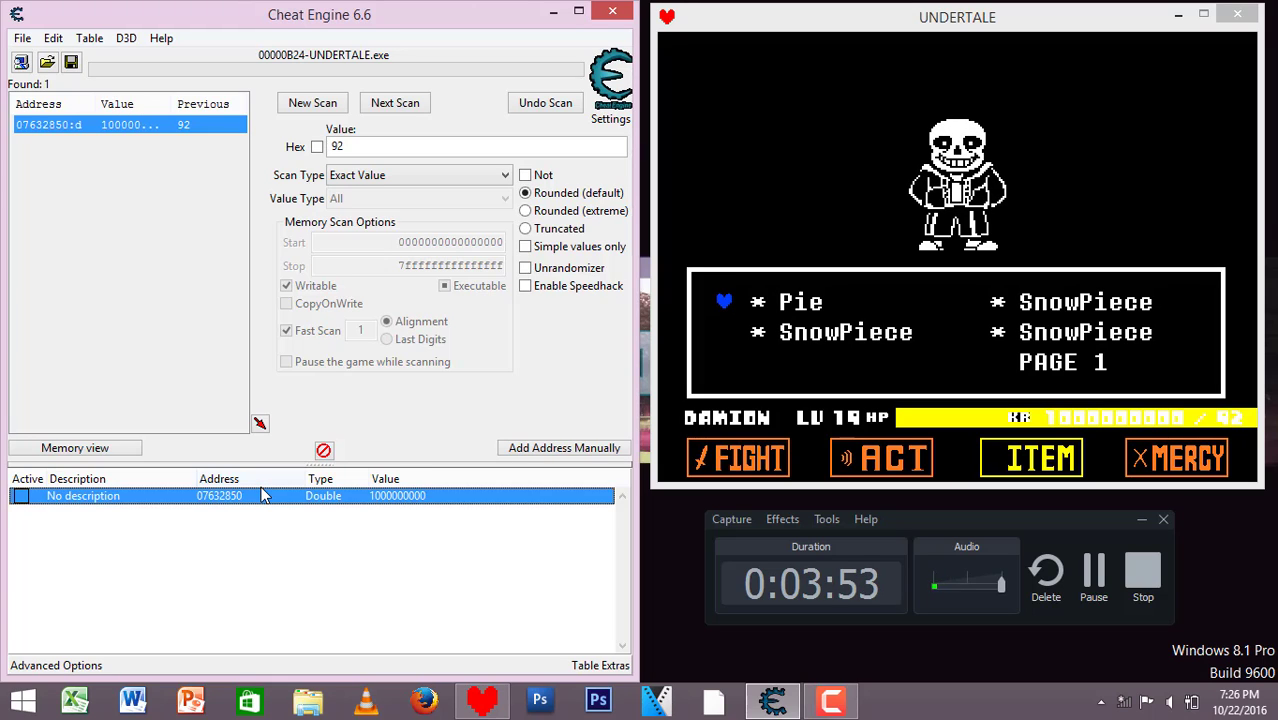
click(893, 428)
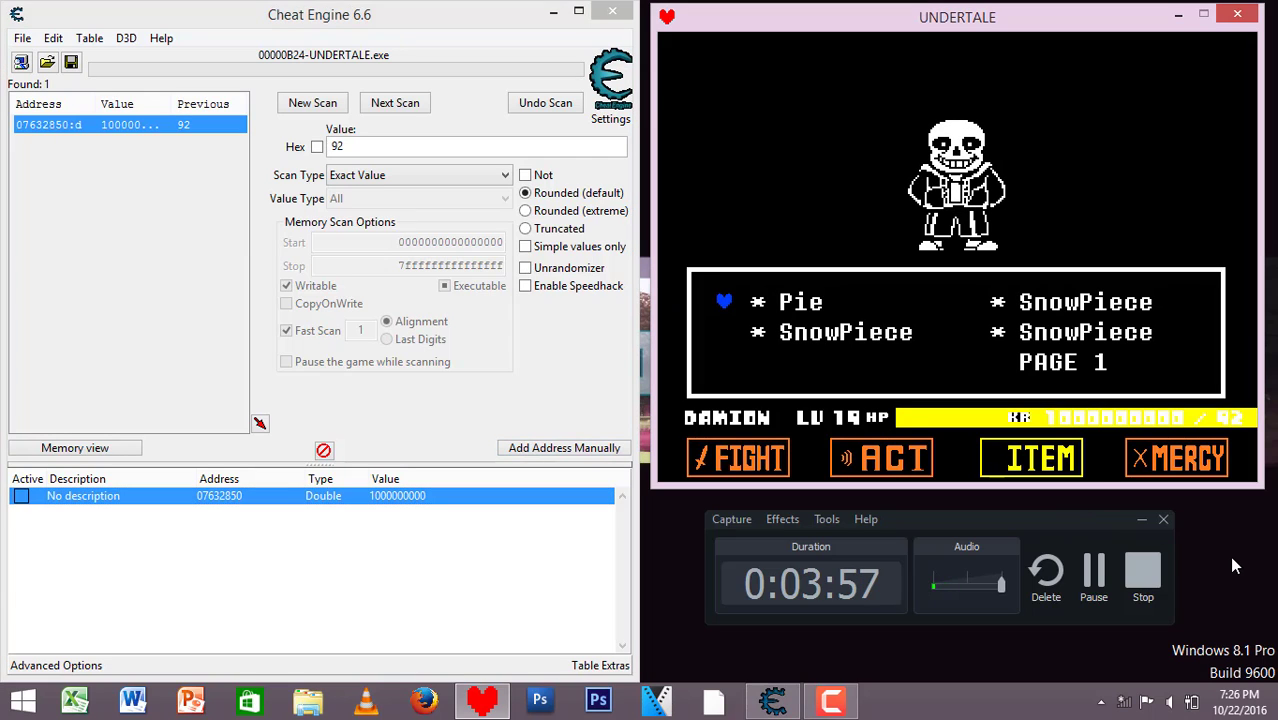